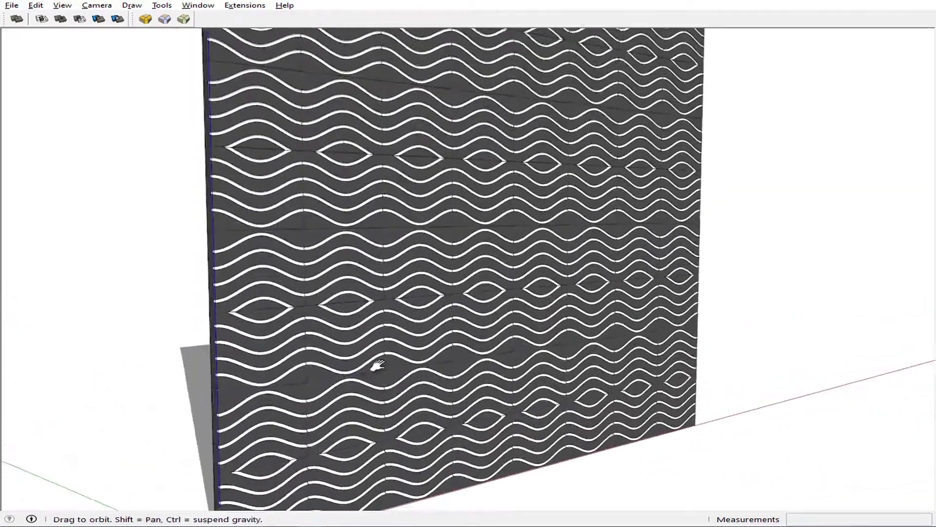
Orbit and zoom to frontal and oblique close-up views of the wave wall.
{"action": "mouse_move", "coordinate": [378, 366]}
{"action": "middle_mouse_down"}
{"action": "mouse_move", "coordinate": [554, 286]}
{"action": "mouse_move", "coordinate": [414, 292]}
{"action": "mouse_move", "coordinate": [408, 328]}
{"action": "mouse_move", "coordinate": [549, 264]}
{"action": "middle_mouse_up"}
{"action": "mouse_move", "coordinate": [465, 303]}
{"action": "middle_mouse_down"}
{"action": "mouse_move", "coordinate": [561, 220]}
{"action": "mouse_move", "coordinate": [598, 170]}
{"action": "mouse_move", "coordinate": [365, 234]}
{"action": "mouse_move", "coordinate": [524, 242]}
{"action": "mouse_move", "coordinate": [786, 236]}
{"action": "middle_mouse_up"}
{"action": "scroll", "coordinate": [595, 209], "scroll_direction": "up", "scroll_amount": 5}
{"action": "scroll", "coordinate": [596, 209], "scroll_direction": "up", "scroll_amount": 3}
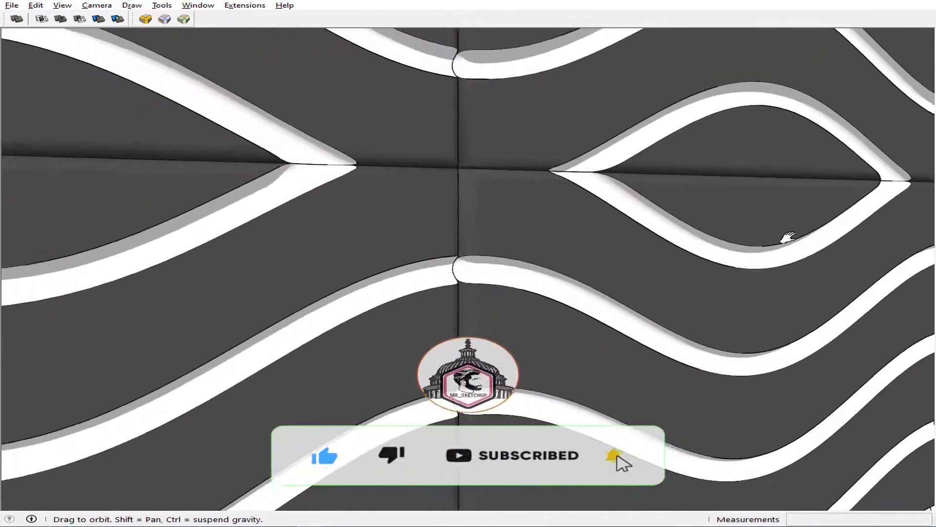
{"action": "scroll", "coordinate": [787, 249], "scroll_direction": "up", "scroll_amount": 2}
{"action": "scroll", "coordinate": [633, 276], "scroll_direction": "down", "scroll_amount": 5}
{"action": "scroll", "coordinate": [634, 276], "scroll_direction": "up", "scroll_amount": 2}
Pan and orbit to wider and angled views of the whole grooved wall.
{"action": "middle_click_drag", "start_coordinate": [634, 276], "coordinate": [672, 100], "text": "shift"}
{"action": "scroll", "coordinate": [653, 121], "scroll_direction": "down", "scroll_amount": 2}
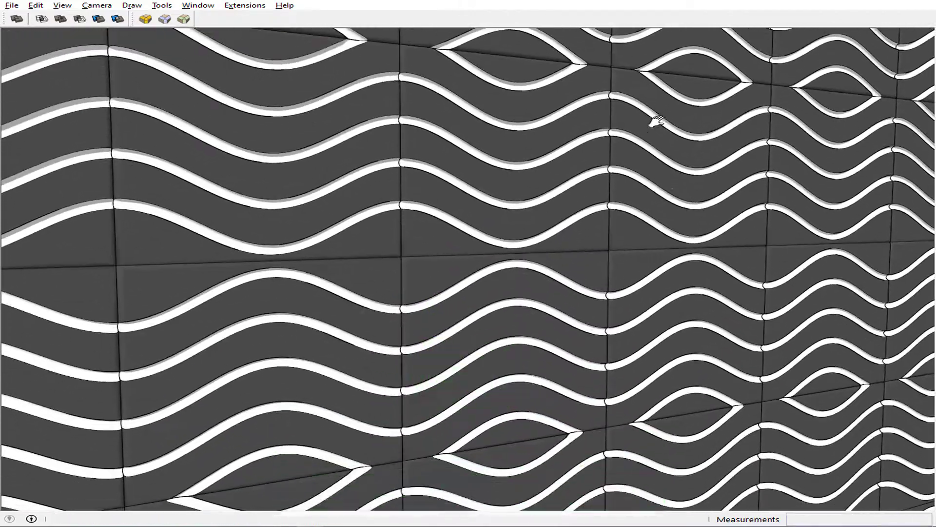
{"action": "scroll", "coordinate": [622, 125], "scroll_direction": "up", "scroll_amount": 3}
{"action": "mouse_move", "coordinate": [623, 125]}
{"action": "middle_mouse_down"}
{"action": "mouse_move", "coordinate": [594, 244]}
{"action": "mouse_move", "coordinate": [123, 247]}
{"action": "middle_mouse_up"}
{"action": "scroll", "coordinate": [122, 247], "scroll_direction": "down", "scroll_amount": 1}
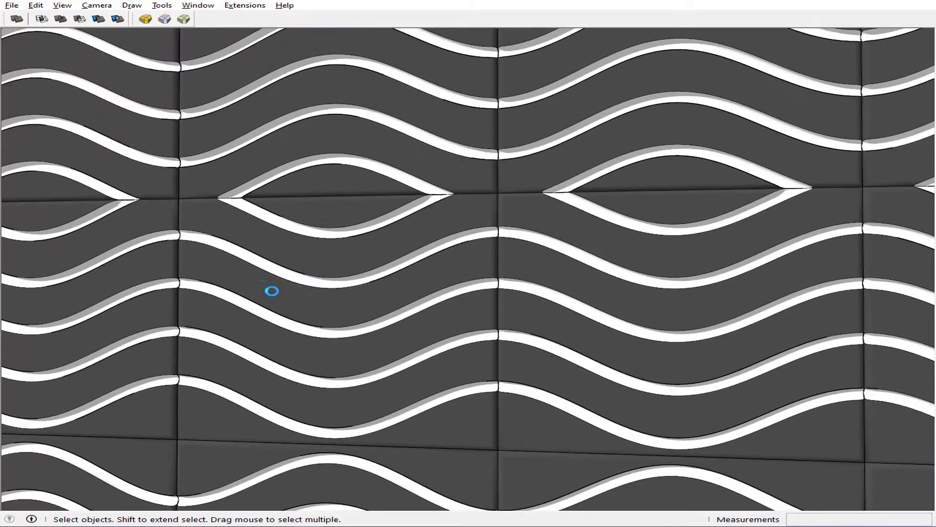
{"action": "scroll", "coordinate": [268, 320], "scroll_direction": "down", "scroll_amount": 3}
{"action": "scroll", "coordinate": [627, 189], "scroll_direction": "down", "scroll_amount": 2}
{"action": "middle_click_drag", "start_coordinate": [627, 188], "coordinate": [507, 313]}
{"action": "scroll", "coordinate": [507, 313], "scroll_direction": "down", "scroll_amount": 2}
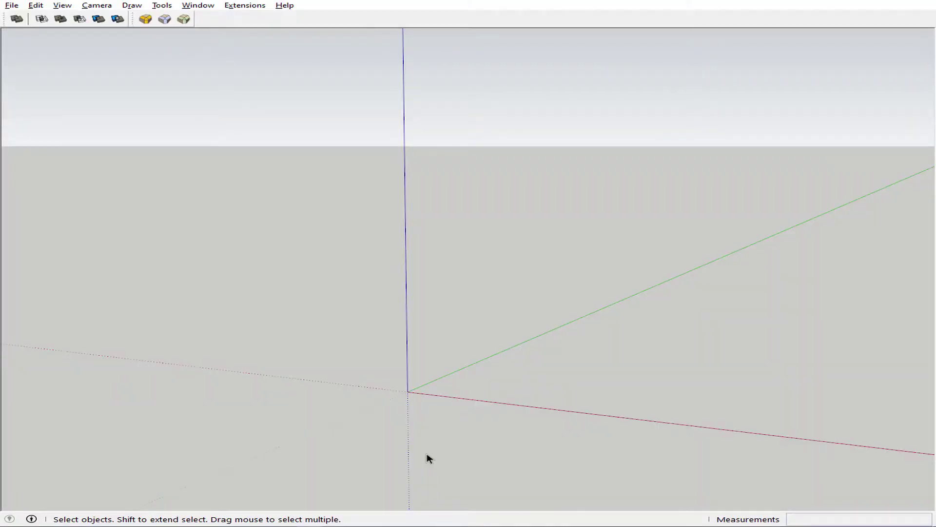
Draw a 1 m by 1 m rectangle starting at the origin.
{"action": "key", "text": "r"}
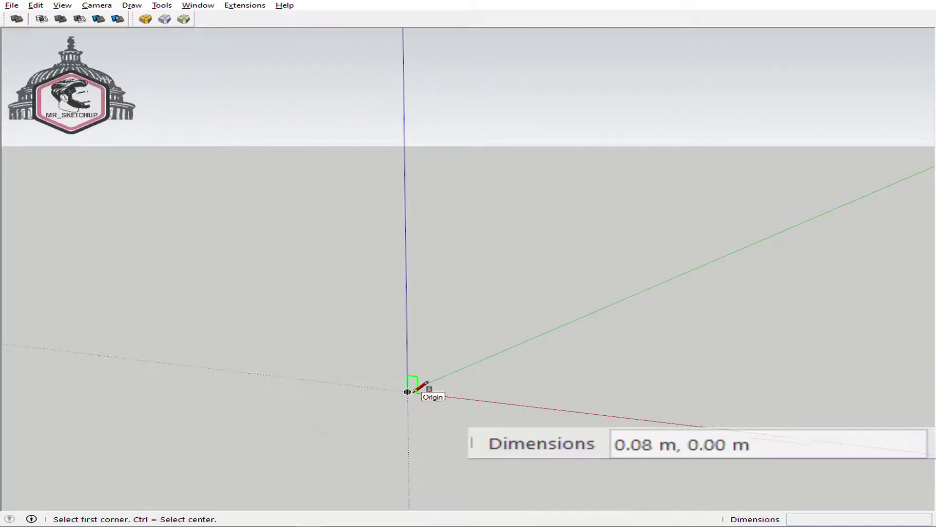
{"action": "left_click", "coordinate": [407, 391]}
{"action": "type", "text": "1"}
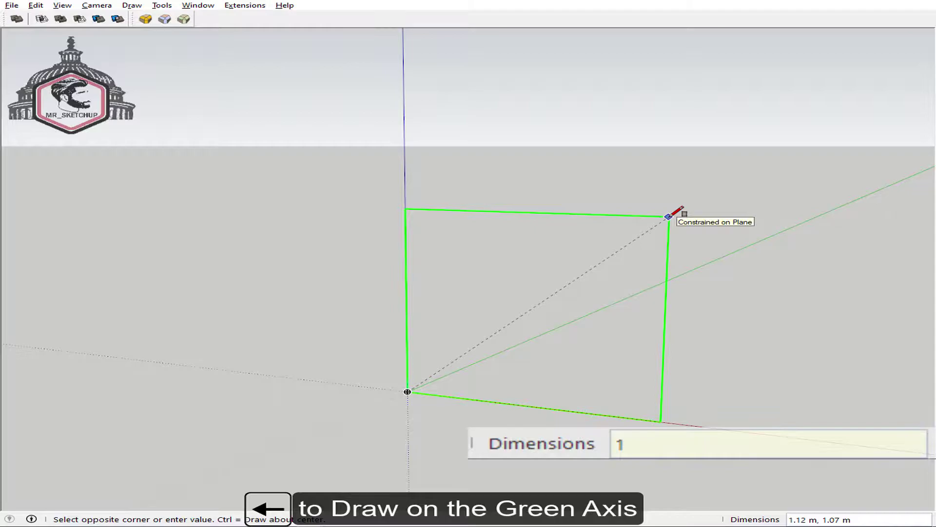
{"action": "type", "text": ",1"}
{"action": "key", "text": "Return"}
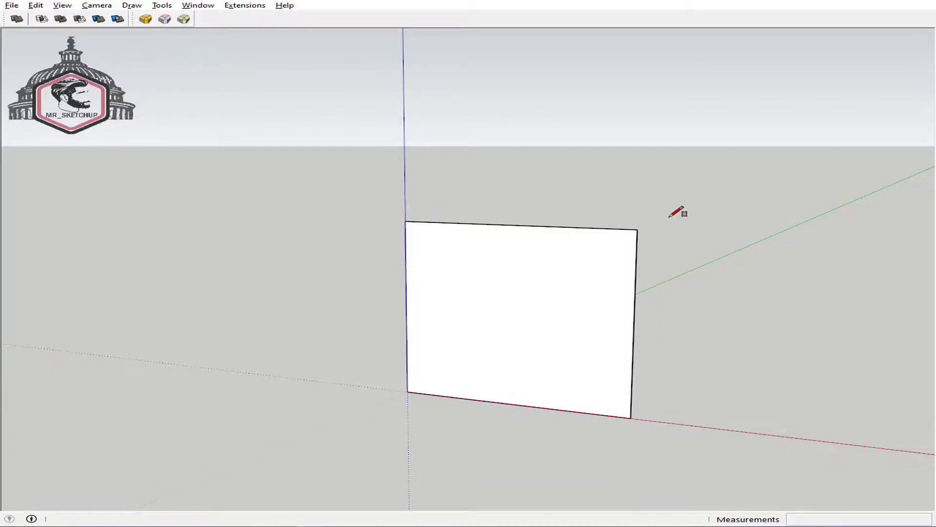
Push/pull the square face 0.10 m into a thin slab.
{"action": "key", "text": "p"}
{"action": "left_click", "coordinate": [633, 296]}
{"action": "type", "text": ".1"}
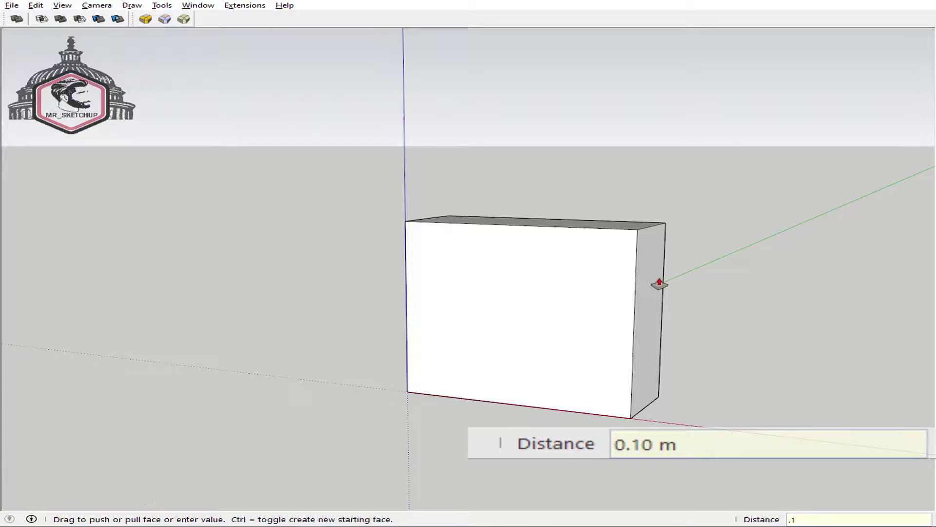
{"action": "key", "text": "Return"}
Select the whole slab and make it a single group.
{"action": "key", "text": "space"}
{"action": "left_click_drag", "start_coordinate": [469, 370], "coordinate": [469, 370]}
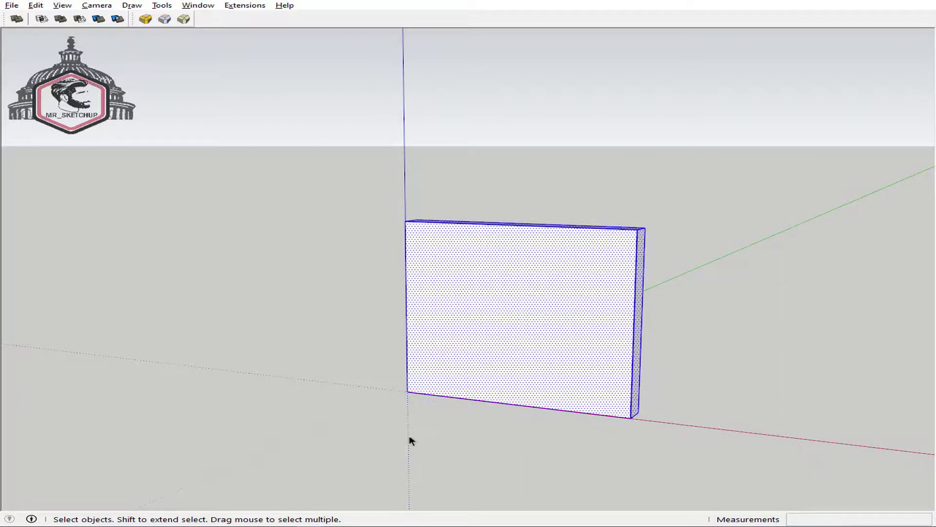
{"action": "middle_click_drag", "start_coordinate": [410, 439], "coordinate": [409, 423]}
{"action": "key", "text": "ctrl+g"}
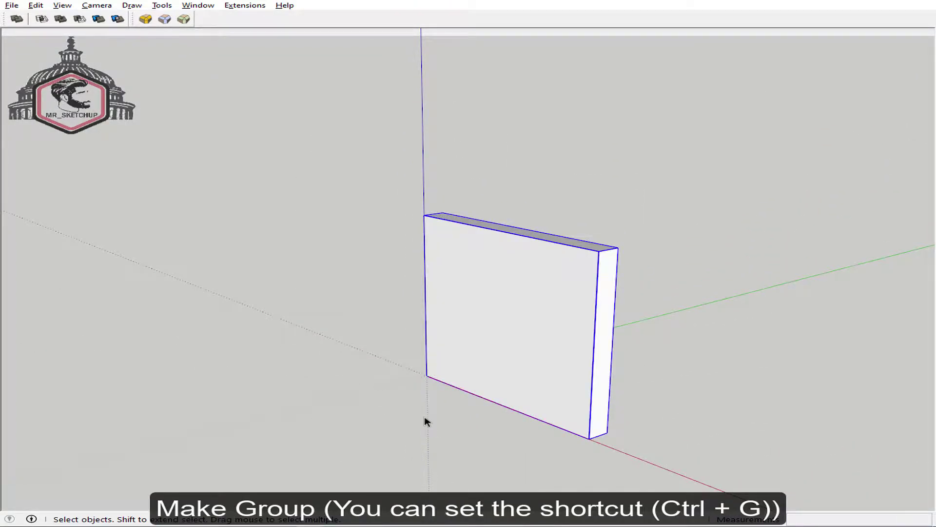
{"action": "mouse_move", "coordinate": [425, 416]}
{"action": "middle_mouse_down"}
{"action": "mouse_move", "coordinate": [579, 365]}
{"action": "mouse_move", "coordinate": [710, 439]}
{"action": "middle_mouse_up"}
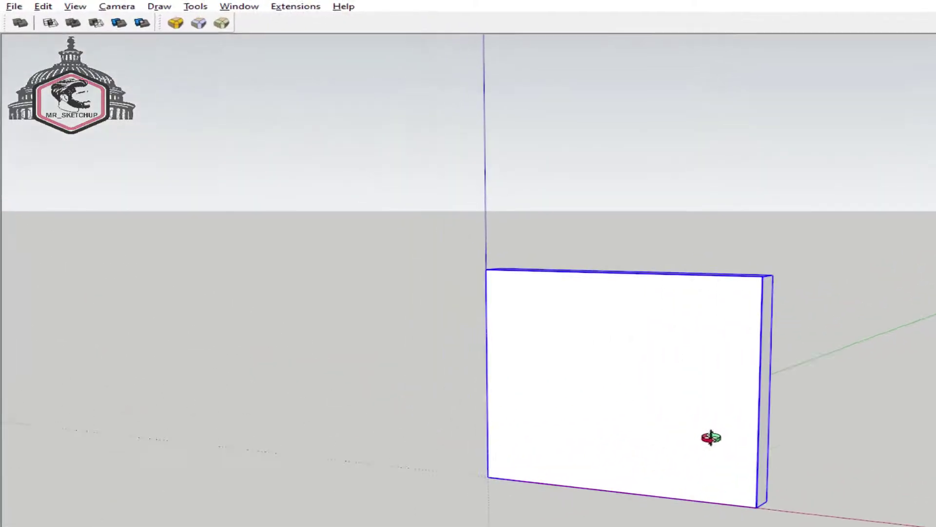
Draw a one-cycle Curve Maker sine, 1.00 m wide and 0.20 m high, from the slab's lower-left corner.
{"action": "left_click", "coordinate": [294, 14]}
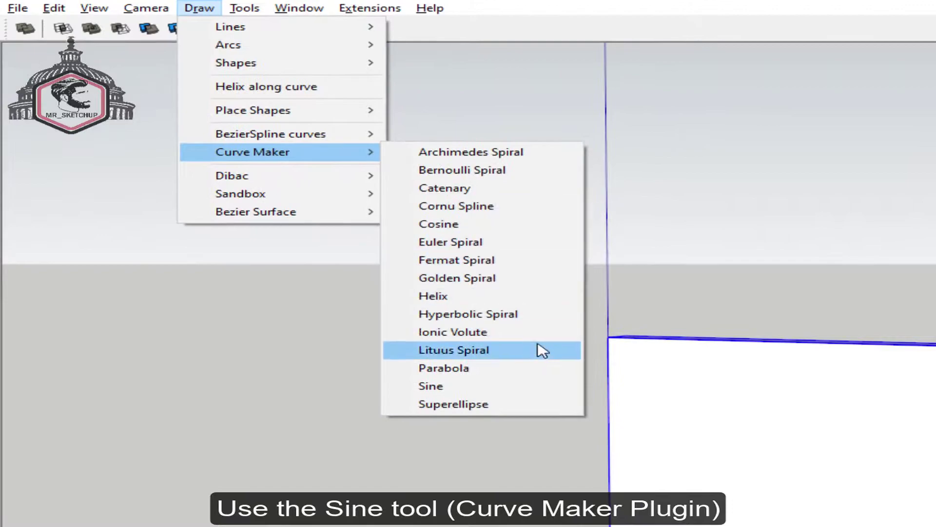
{"action": "mouse_move", "coordinate": [360, 216]}
{"action": "left_click", "coordinate": [538, 388]}
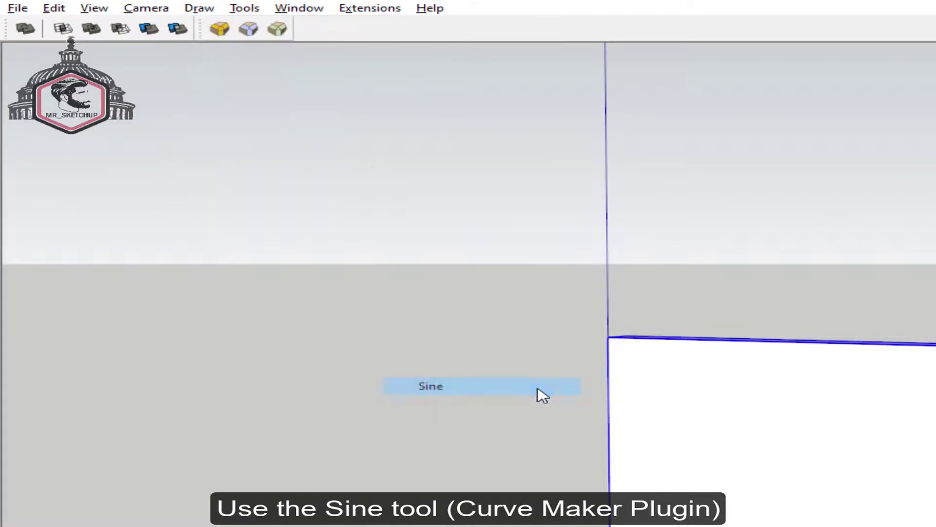
{"action": "left_click", "coordinate": [404, 393]}
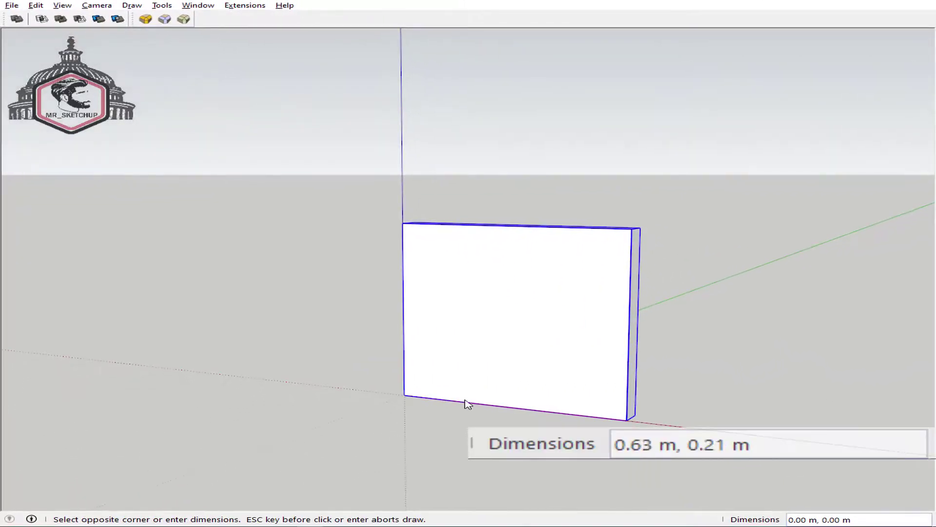
{"action": "left_click", "coordinate": [609, 352]}
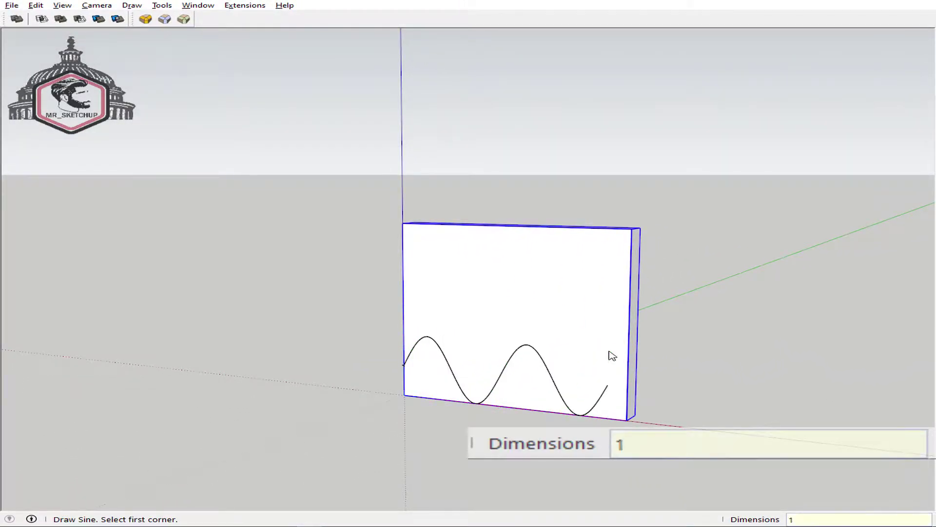
{"action": "key", "text": "Return"}
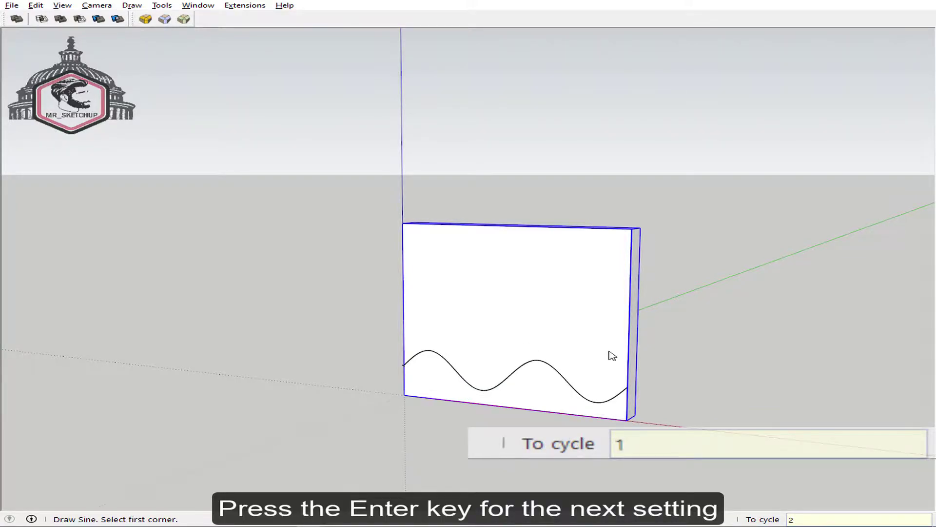
{"action": "key", "text": "Return"}
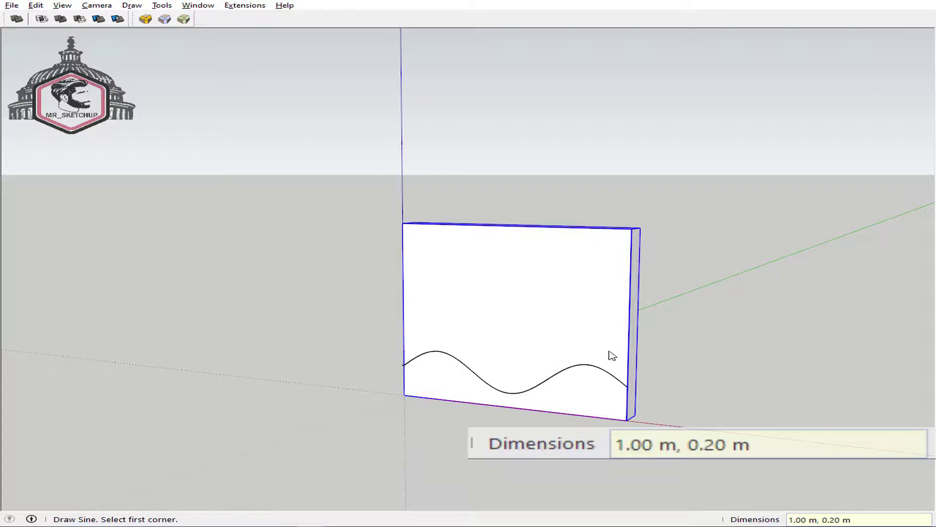
{"action": "key", "text": "space"}
{"action": "mouse_move", "coordinate": [611, 355]}
{"action": "middle_mouse_down"}
{"action": "mouse_move", "coordinate": [679, 334]}
{"action": "mouse_move", "coordinate": [549, 365]}
{"action": "middle_mouse_up"}
Open the wall group and delete the stray point at the wave's left end.
{"action": "scroll", "coordinate": [548, 365], "scroll_direction": "up", "scroll_amount": 2}
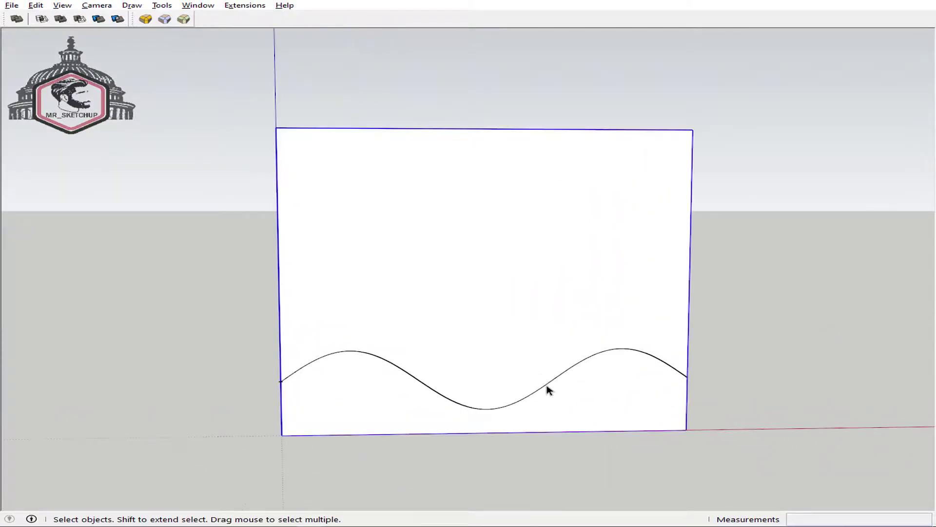
{"action": "double_click", "coordinate": [548, 388]}
{"action": "scroll", "coordinate": [426, 429], "scroll_direction": "up", "scroll_amount": 1}
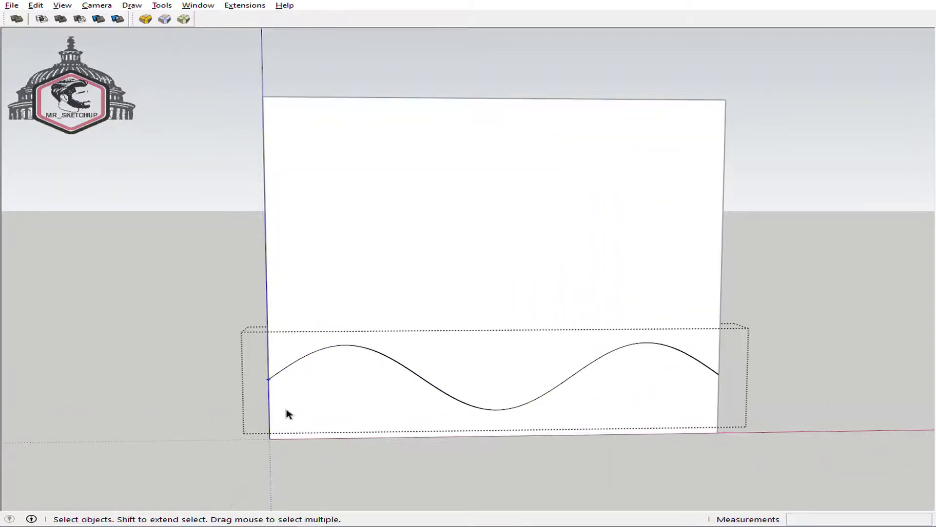
{"action": "key", "text": "Delete"}
Scale the wave to 1.50 times its width about its centre.
{"action": "key", "text": "s"}
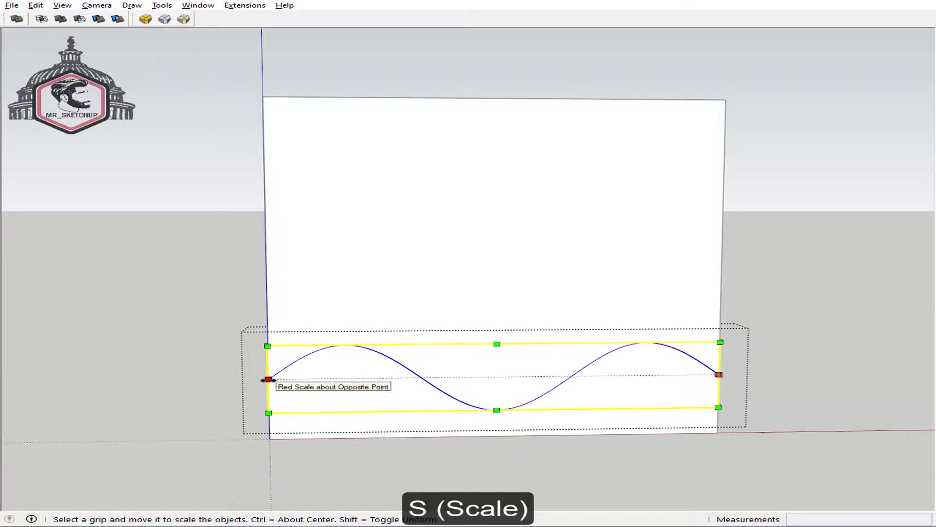
{"action": "left_click_drag", "start_coordinate": [268, 379], "coordinate": [152, 380], "text": "ctrl"}
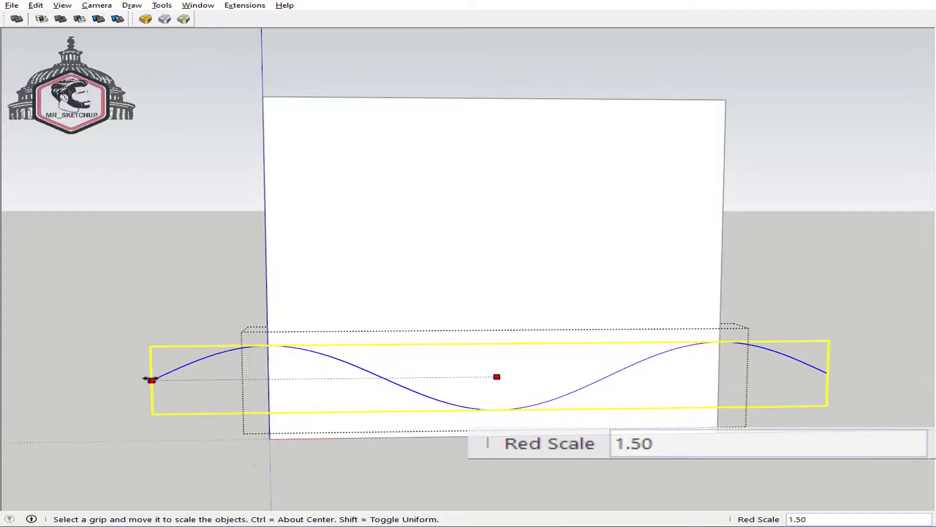
{"action": "middle_click_drag", "start_coordinate": [393, 378], "coordinate": [156, 358]}
{"action": "key", "text": "space"}
{"action": "scroll", "coordinate": [468, 430], "scroll_direction": "up", "scroll_amount": 2}
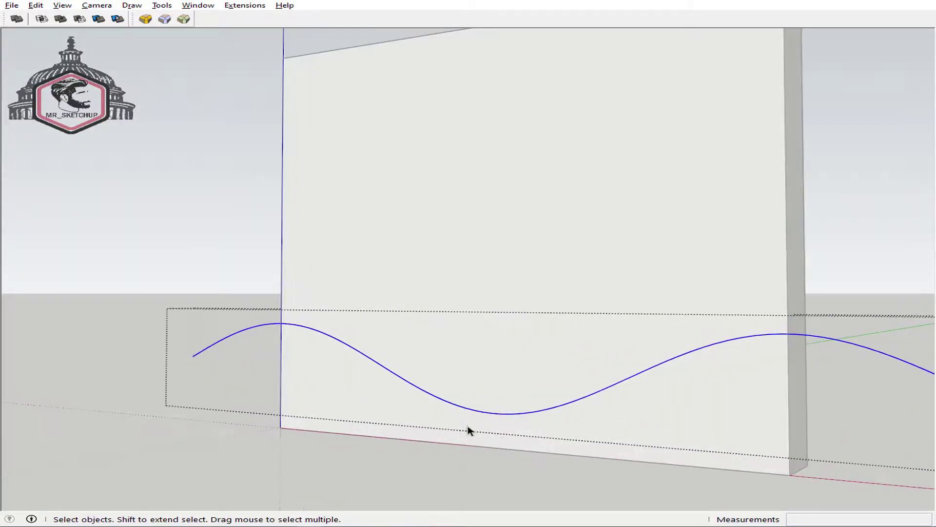
{"action": "scroll", "coordinate": [518, 424], "scroll_direction": "up", "scroll_amount": 2}
Move the wave from its lowest point into position at the wall's base.
{"action": "key", "text": "m"}
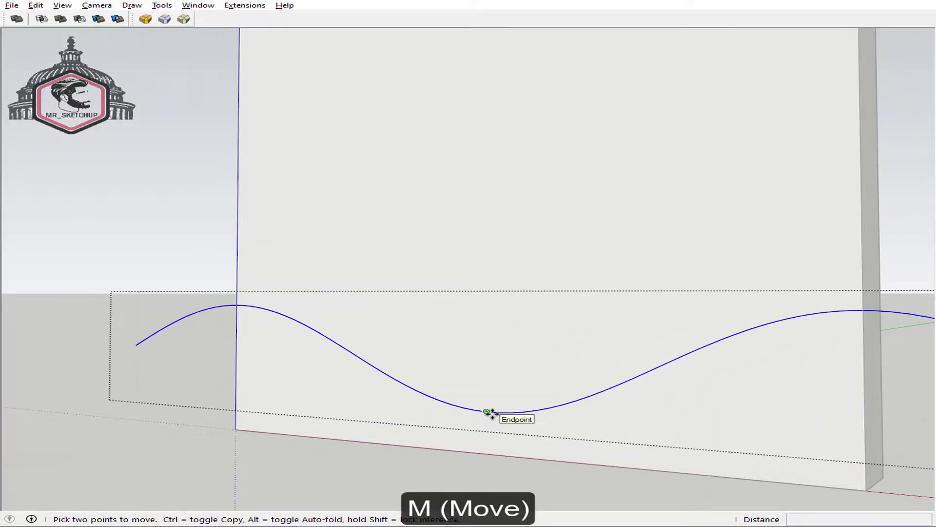
{"action": "scroll", "coordinate": [489, 413], "scroll_direction": "up", "scroll_amount": 3}
{"action": "scroll", "coordinate": [490, 410], "scroll_direction": "up", "scroll_amount": 1}
{"action": "left_click", "coordinate": [491, 408]}
{"action": "scroll", "coordinate": [487, 414], "scroll_direction": "down", "scroll_amount": 2}
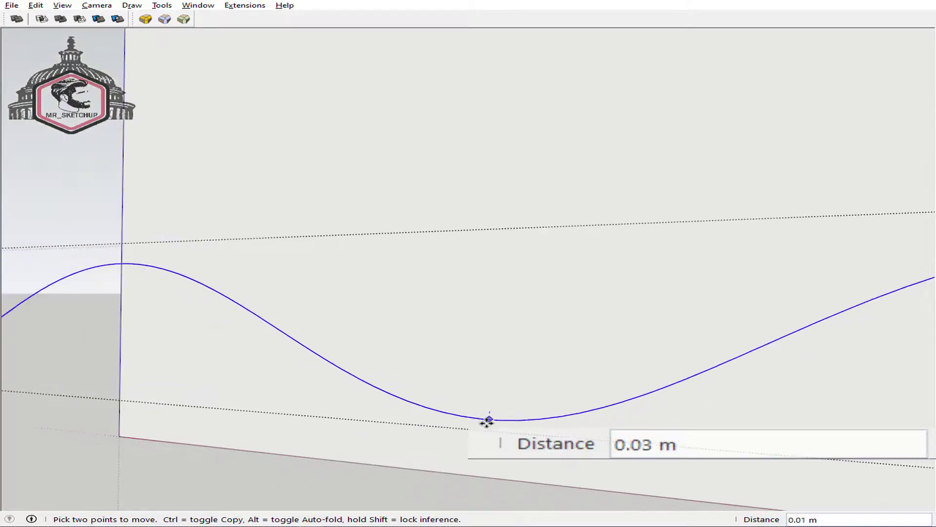
{"action": "scroll", "coordinate": [487, 439], "scroll_direction": "down", "scroll_amount": 2}
{"action": "scroll", "coordinate": [488, 458], "scroll_direction": "down", "scroll_amount": 3}
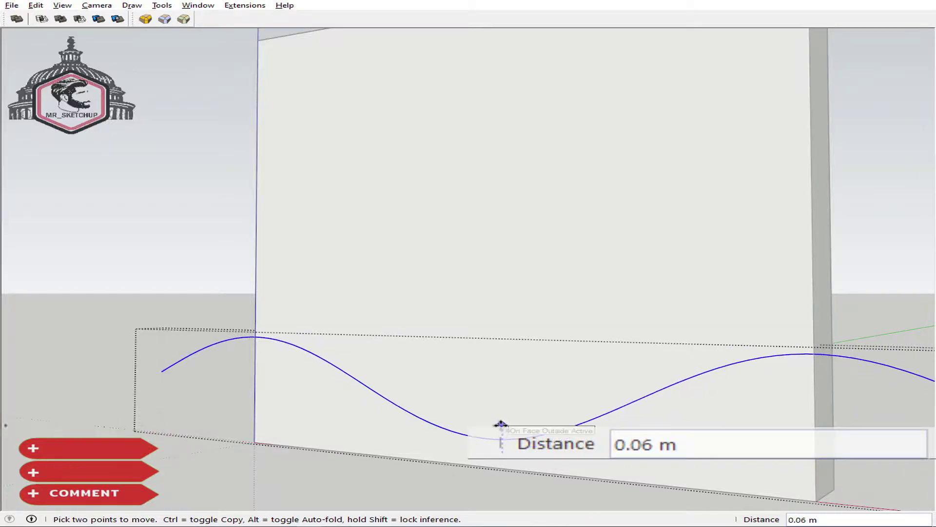
{"action": "type", "text": ".01"}
{"action": "key", "text": "Return"}
{"action": "scroll", "coordinate": [313, 414], "scroll_direction": "down", "scroll_amount": 4}
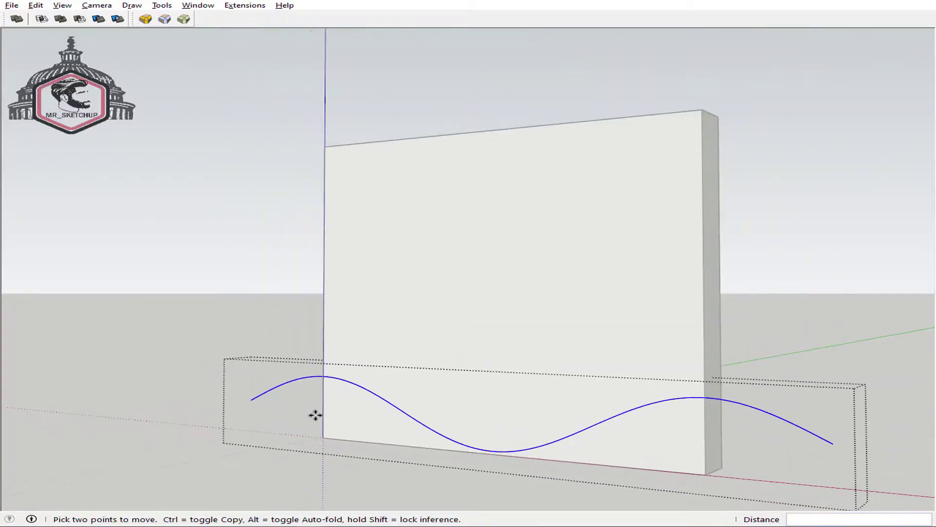
Orbit and zoom to inspect the repositioned curve against the wall.
{"action": "mouse_move", "coordinate": [313, 414]}
{"action": "middle_mouse_down"}
{"action": "mouse_move", "coordinate": [711, 401]}
{"action": "mouse_move", "coordinate": [385, 418]}
{"action": "mouse_move", "coordinate": [416, 428]}
{"action": "mouse_move", "coordinate": [263, 441]}
{"action": "mouse_move", "coordinate": [320, 467]}
{"action": "middle_mouse_up"}
{"action": "key", "text": "space"}
{"action": "scroll", "coordinate": [309, 464], "scroll_direction": "up", "scroll_amount": 1}
{"action": "scroll", "coordinate": [309, 464], "scroll_direction": "up", "scroll_amount": 1}
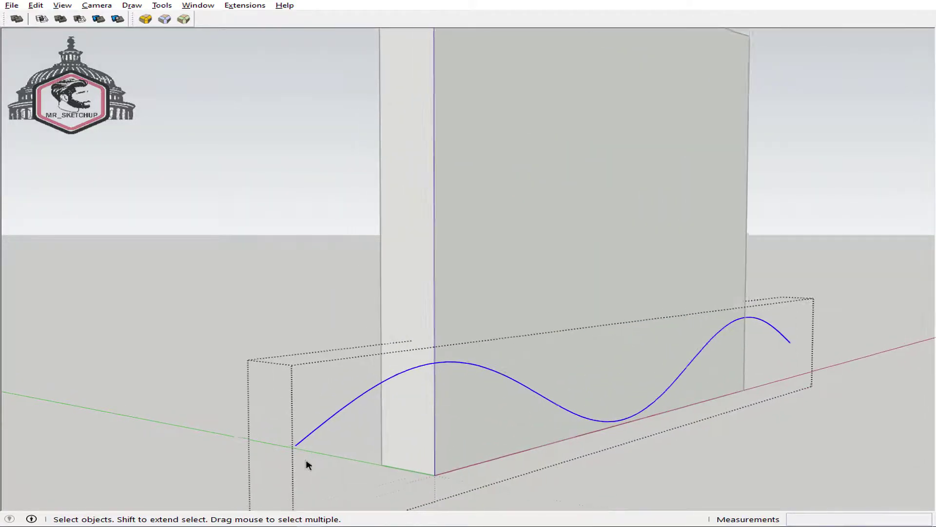
{"action": "scroll", "coordinate": [308, 464], "scroll_direction": "up", "scroll_amount": 1}
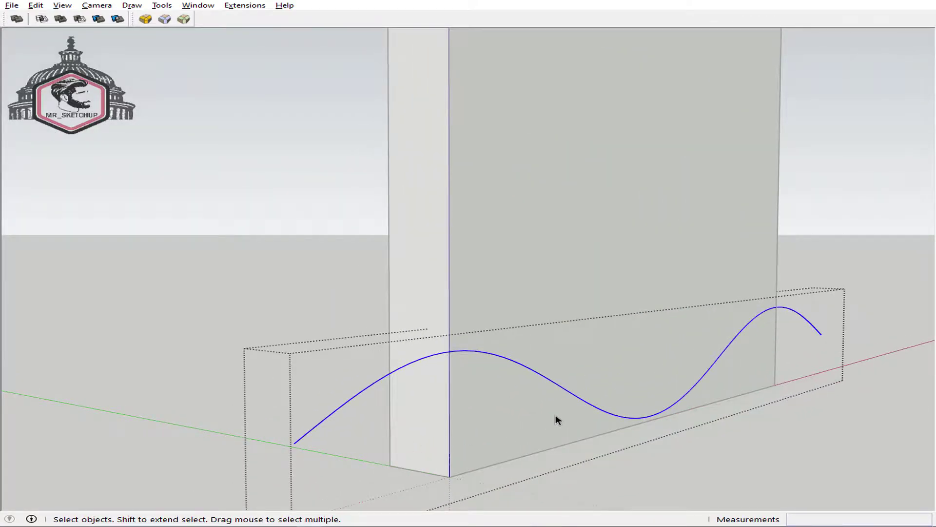
{"action": "middle_click_drag", "start_coordinate": [642, 384], "coordinate": [644, 378]}
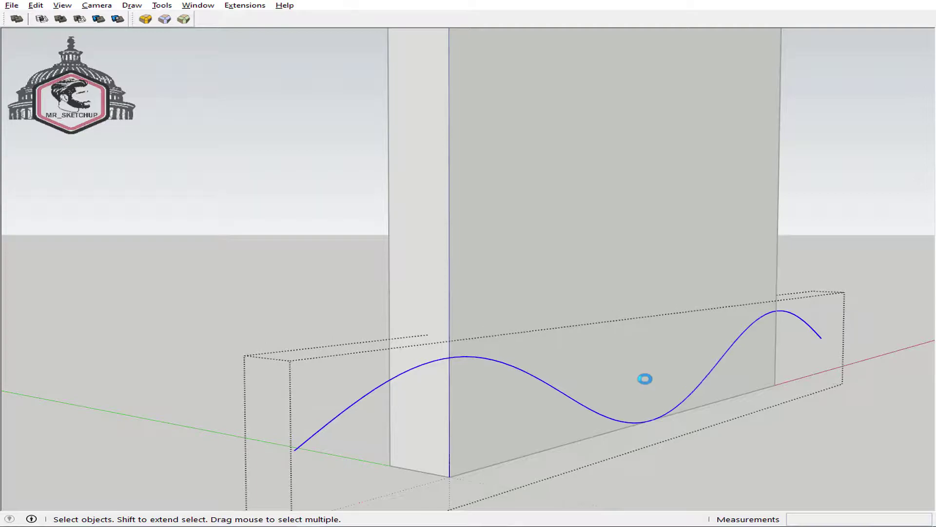
Lift the sine curve slightly upward.
{"action": "key", "text": "m"}
{"action": "left_click", "coordinate": [654, 376]}
{"action": "type", "text": ".05"}
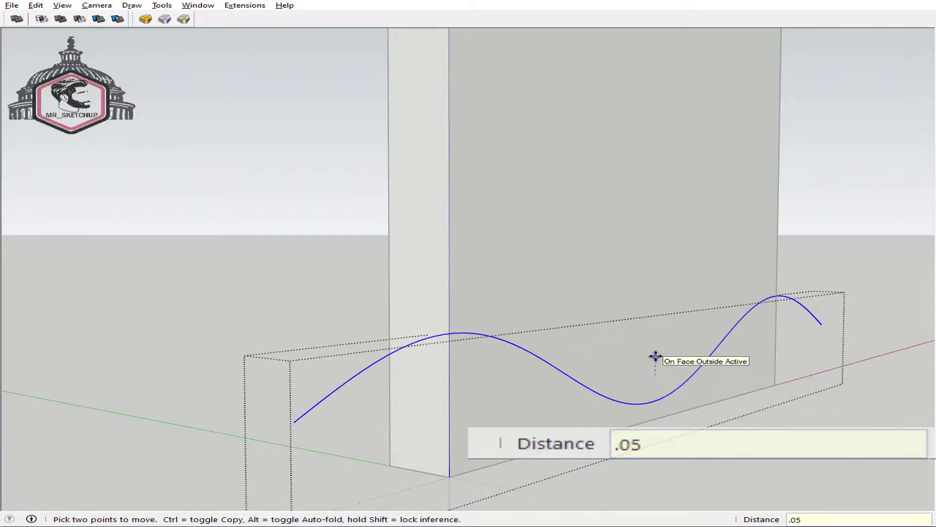
{"action": "key", "text": "Return"}
{"action": "key", "text": "space"}
Draw a 0.025 m radius circle at the curve's end and Follow Me it into a pipe.
{"action": "key", "text": "c"}
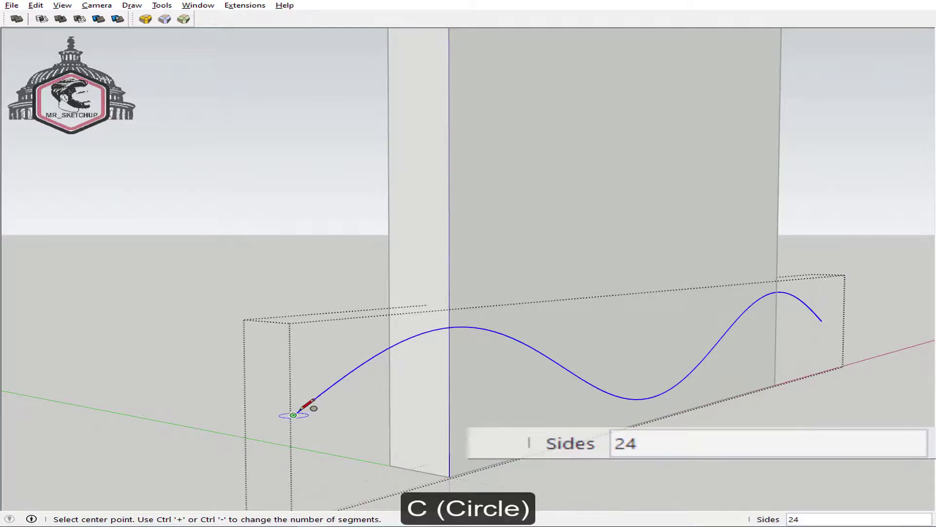
{"action": "key", "text": "Right"}
{"action": "left_click", "coordinate": [293, 415]}
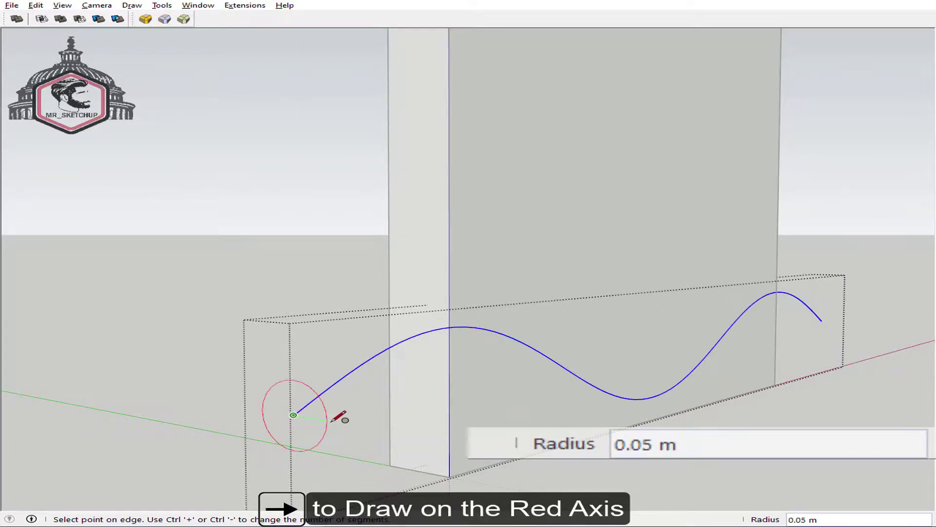
{"action": "type", "text": "."}
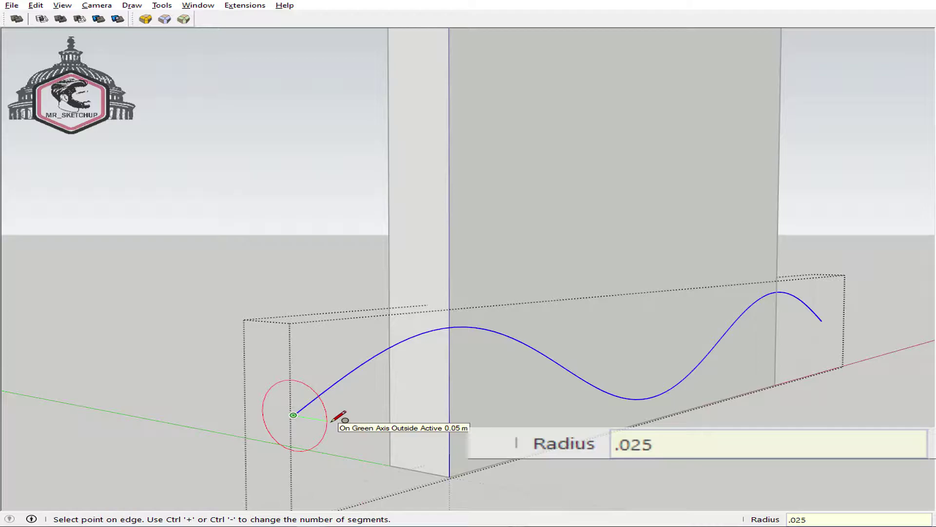
{"action": "key", "text": "Return"}
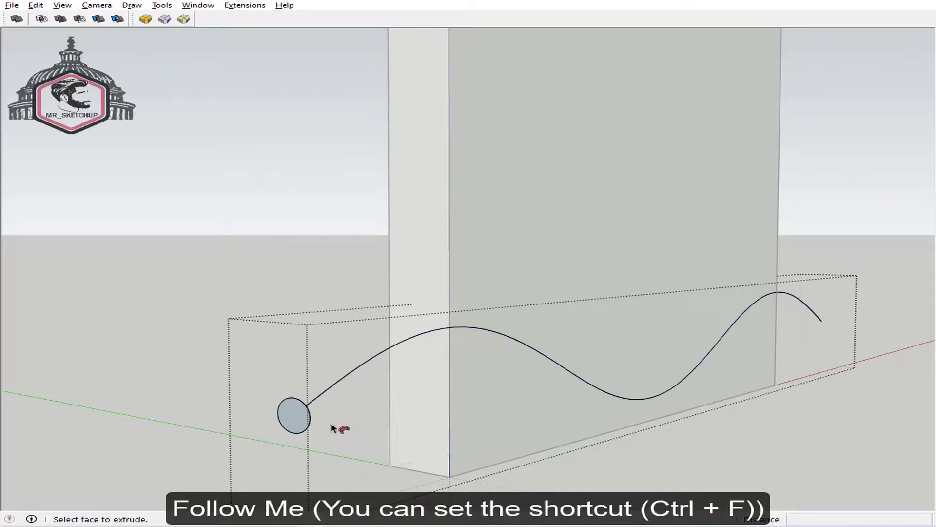
{"action": "left_click", "coordinate": [310, 420]}
{"action": "mouse_move", "coordinate": [314, 419]}
{"action": "middle_mouse_down"}
{"action": "mouse_move", "coordinate": [320, 389]}
{"action": "mouse_move", "coordinate": [453, 368]}
{"action": "middle_mouse_up"}
In X-ray view, delete the pipe's leftover path curve and exit the group.
{"action": "key", "text": "y"}
{"action": "scroll", "coordinate": [407, 392], "scroll_direction": "up", "scroll_amount": 1}
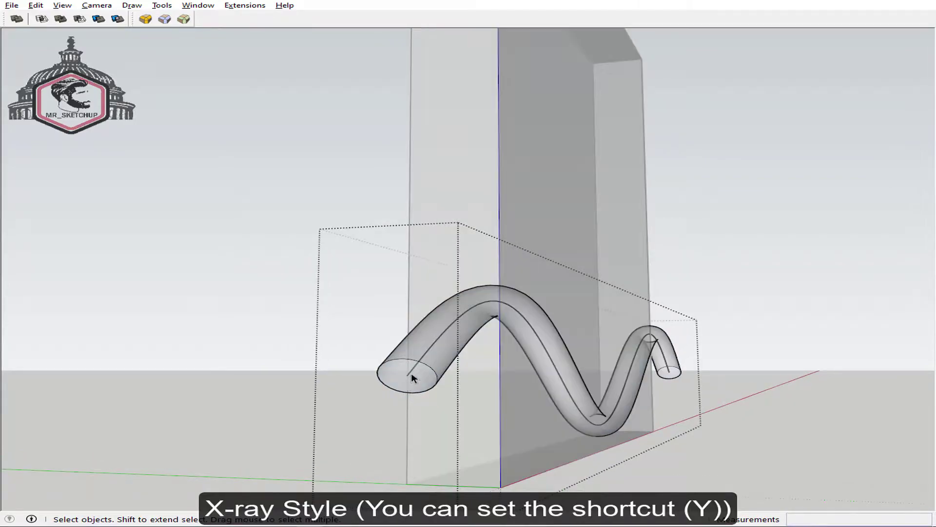
{"action": "left_click", "coordinate": [411, 374]}
{"action": "key", "text": "Delete"}
{"action": "mouse_move", "coordinate": [411, 374]}
{"action": "middle_mouse_down"}
{"action": "mouse_move", "coordinate": [451, 382]}
{"action": "mouse_move", "coordinate": [334, 403]}
{"action": "middle_mouse_up"}
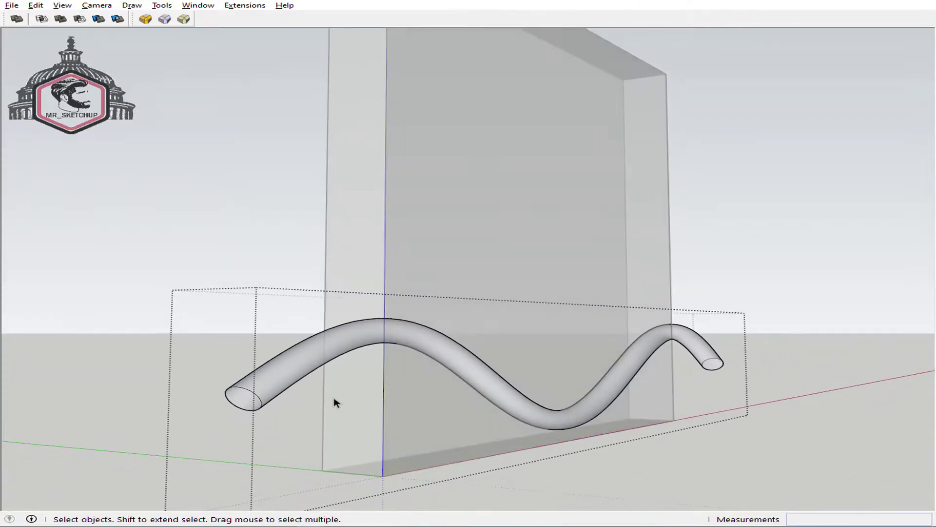
{"action": "key", "text": "Escape"}
{"action": "key", "text": "y"}
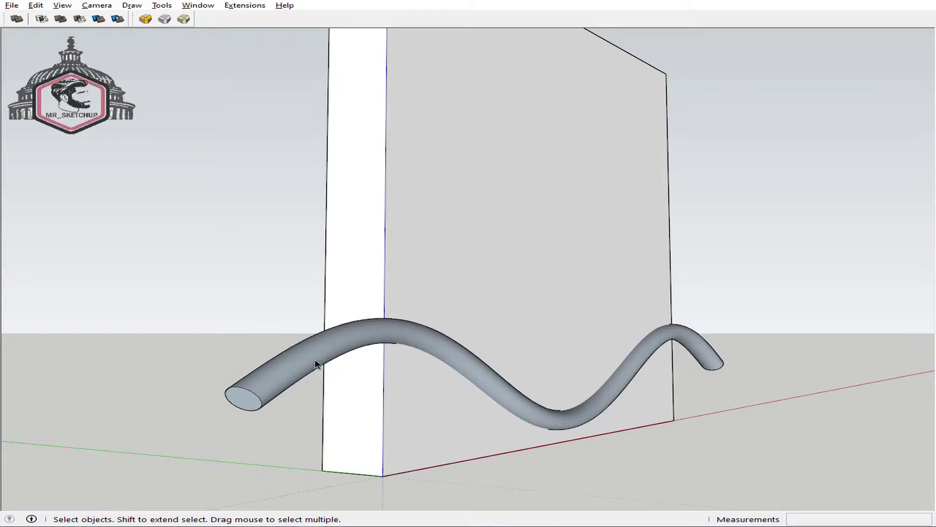
Reverse all of the pipe's faces so they show white outward.
{"action": "left_click", "coordinate": [307, 362]}
{"action": "double_click", "coordinate": [304, 361]}
{"action": "middle_click_drag", "start_coordinate": [305, 362], "coordinate": [272, 378]}
{"action": "key", "text": "ctrl+a"}
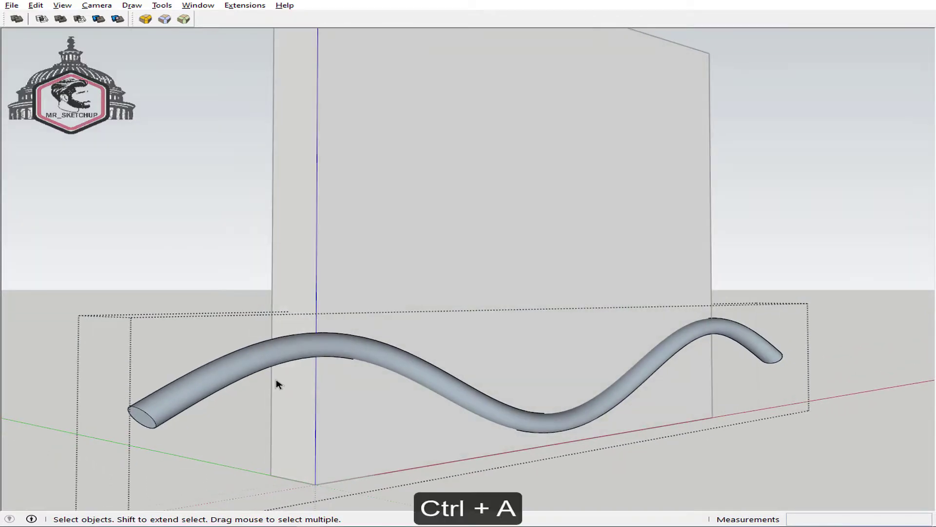
{"action": "right_click", "coordinate": [247, 369]}
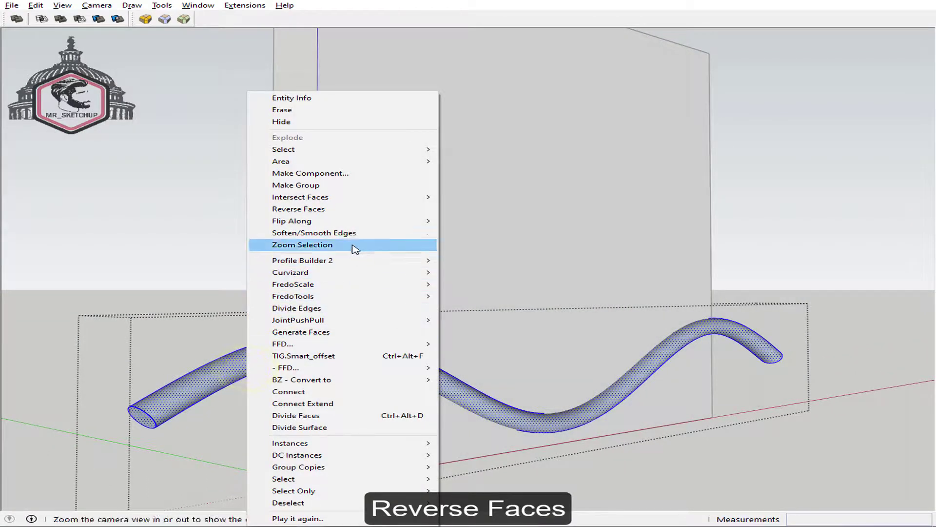
{"action": "left_click", "coordinate": [360, 209]}
{"action": "mouse_move", "coordinate": [403, 292]}
{"action": "middle_mouse_down"}
{"action": "mouse_move", "coordinate": [502, 322]}
{"action": "mouse_move", "coordinate": [373, 327]}
{"action": "middle_mouse_up"}
{"action": "scroll", "coordinate": [389, 330], "scroll_direction": "down", "scroll_amount": 2}
Copy the pipe 1.00 m up and divide it into five evenly spaced copies with /5.
{"action": "key", "text": "m"}
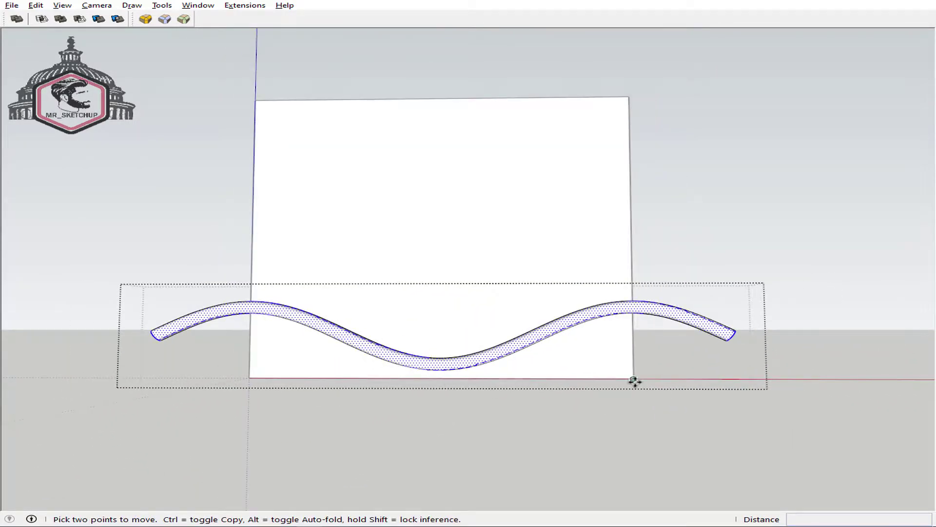
{"action": "left_click", "coordinate": [633, 379]}
{"action": "key", "text": "ctrl"}
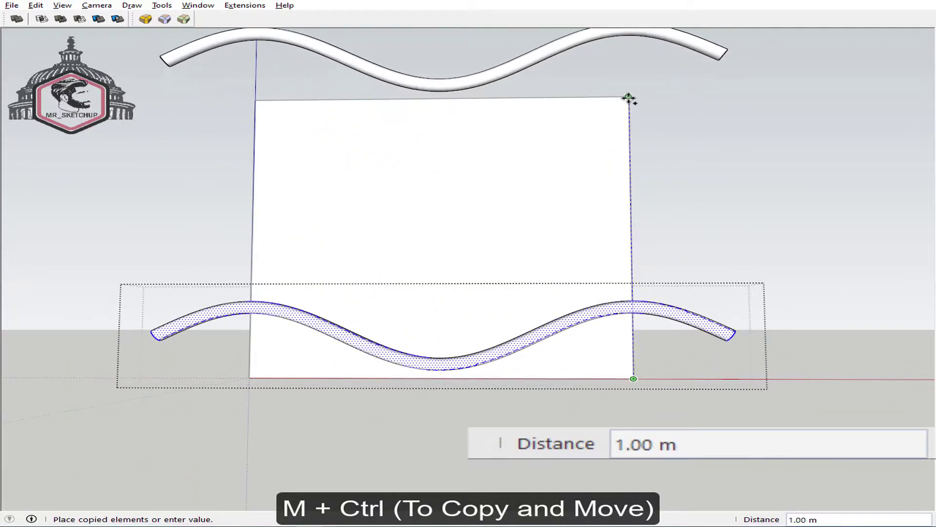
{"action": "left_click", "coordinate": [629, 98]}
{"action": "type", "text": "/5"}
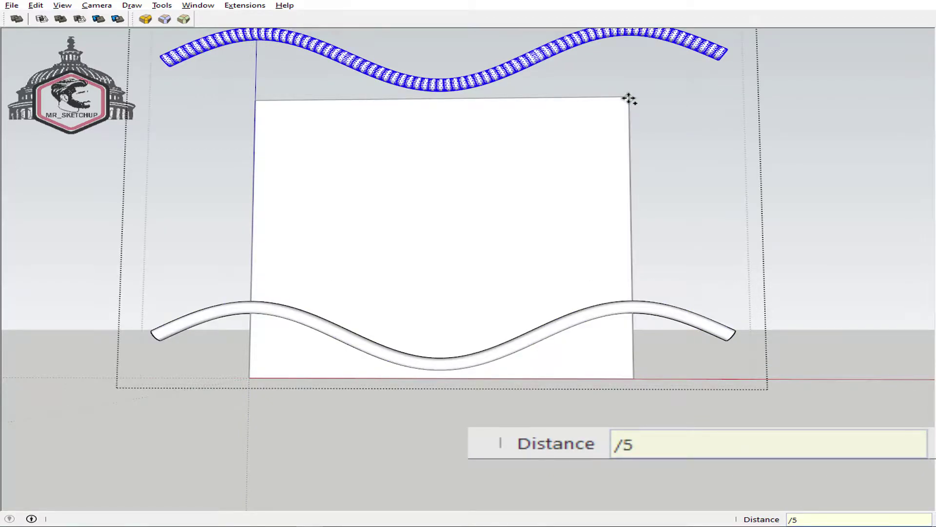
{"action": "key", "text": "Return"}
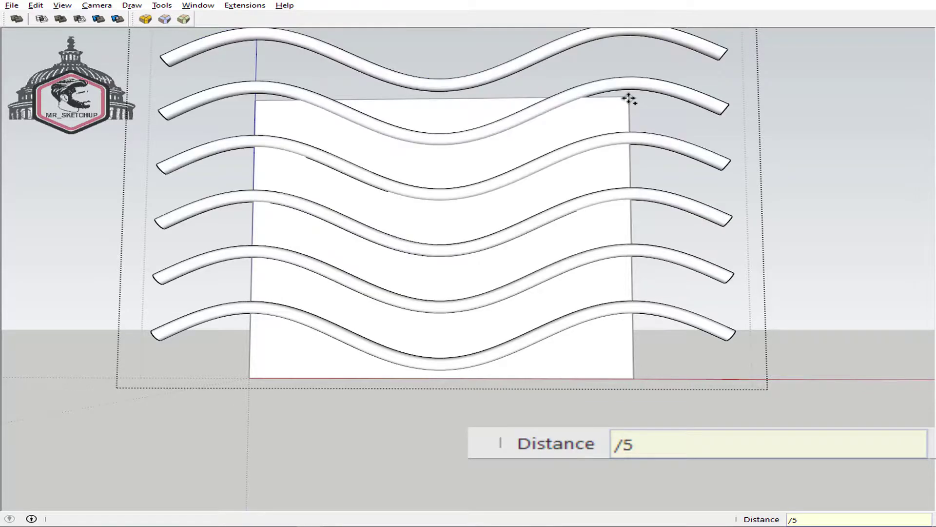
{"action": "key", "text": "space"}
{"action": "mouse_move", "coordinate": [623, 115]}
{"action": "middle_mouse_down"}
{"action": "mouse_move", "coordinate": [338, 259]}
{"action": "mouse_move", "coordinate": [434, 253]}
{"action": "mouse_move", "coordinate": [417, 310]}
{"action": "mouse_move", "coordinate": [450, 172]}
{"action": "mouse_move", "coordinate": [408, 245]}
{"action": "middle_mouse_up"}
{"action": "scroll", "coordinate": [434, 253], "scroll_direction": "down", "scroll_amount": 3}
{"action": "scroll", "coordinate": [405, 193], "scroll_direction": "up", "scroll_amount": 3}
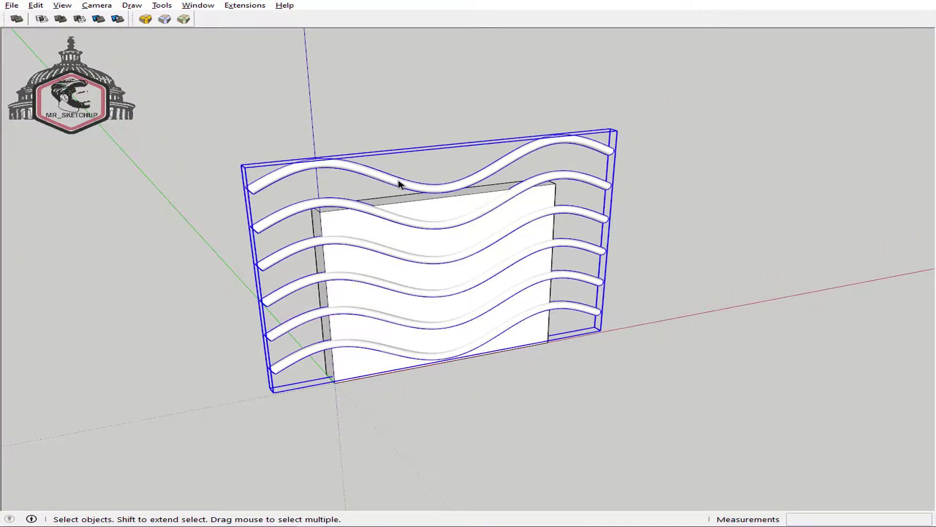
Delete the extra top pipe inside the wall group, then reopen the group.
{"action": "double_click", "coordinate": [396, 185]}
{"action": "left_click", "coordinate": [397, 186]}
{"action": "key", "text": "Delete"}
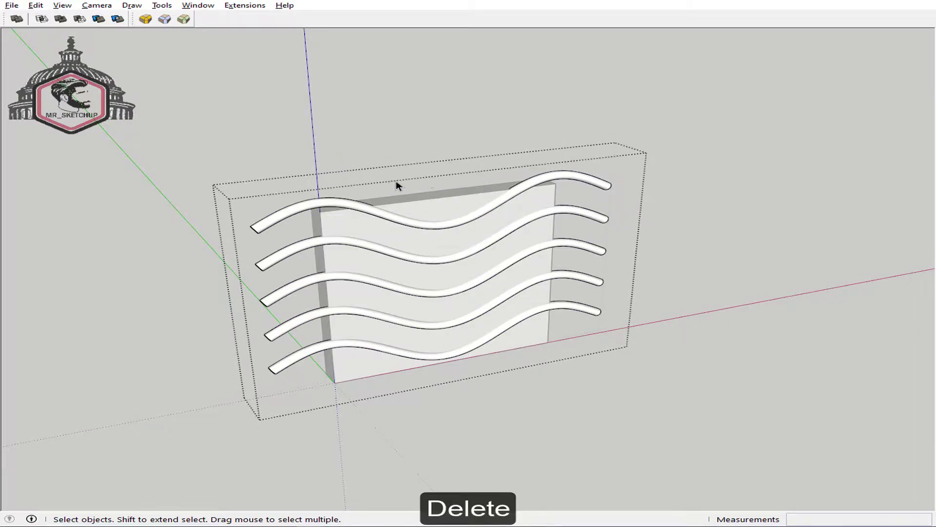
{"action": "key", "text": "Escape"}
{"action": "mouse_move", "coordinate": [422, 202]}
{"action": "middle_mouse_down"}
{"action": "mouse_move", "coordinate": [519, 192]}
{"action": "mouse_move", "coordinate": [460, 247]}
{"action": "middle_mouse_up"}
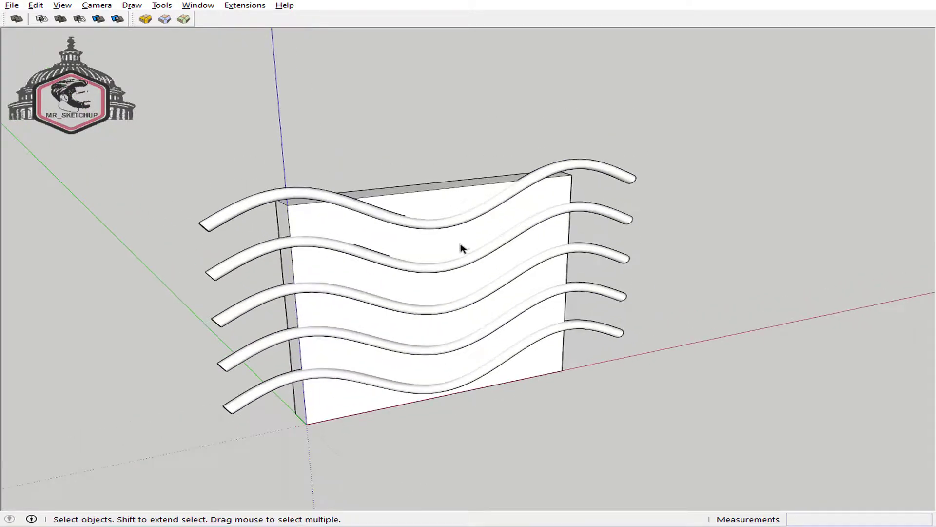
{"action": "double_click", "coordinate": [317, 222]}
{"action": "scroll", "coordinate": [307, 215], "scroll_direction": "up", "scroll_amount": 2}
Apply Round Corner's Sharp Corner with a 0.02 m offset to the wall panel.
{"action": "left_click", "coordinate": [303, 210]}
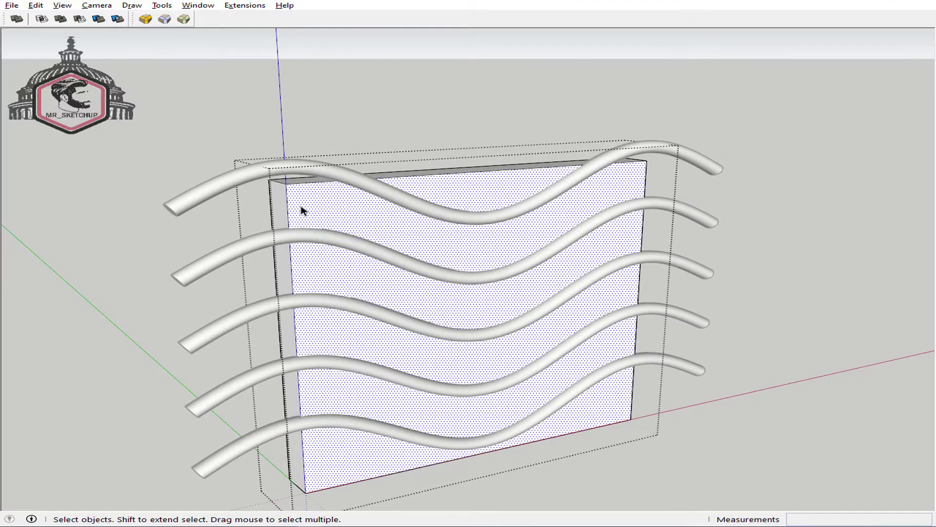
{"action": "left_click", "coordinate": [146, 19]}
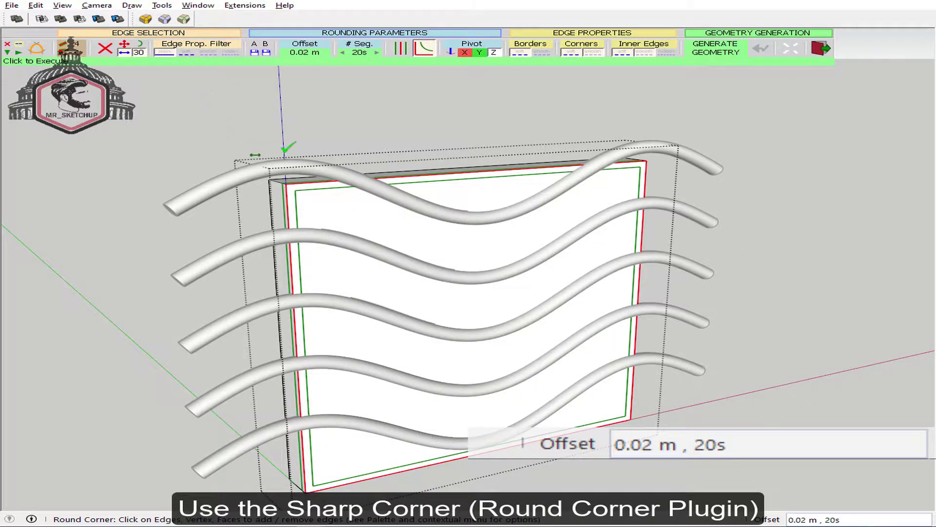
{"action": "left_click", "coordinate": [321, 142]}
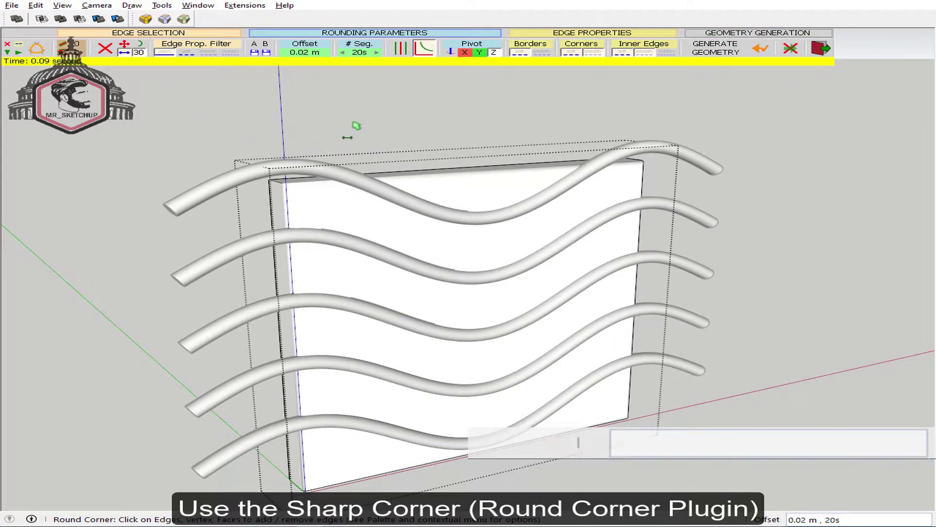
{"action": "key", "text": "space"}
Subtract the five wavy pipes from the panel with Solid Tools, carving the grooves.
{"action": "left_click", "coordinate": [566, 137]}
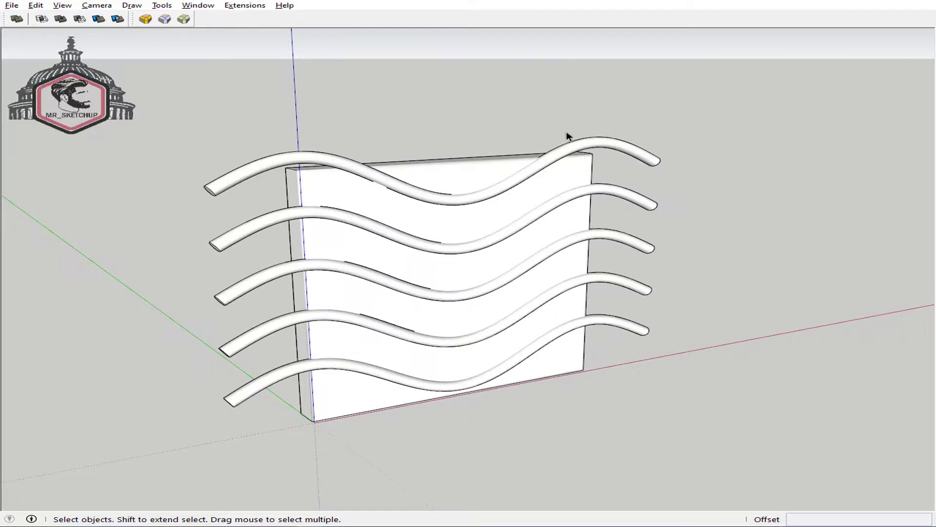
{"action": "middle_click_drag", "start_coordinate": [569, 138], "coordinate": [535, 114]}
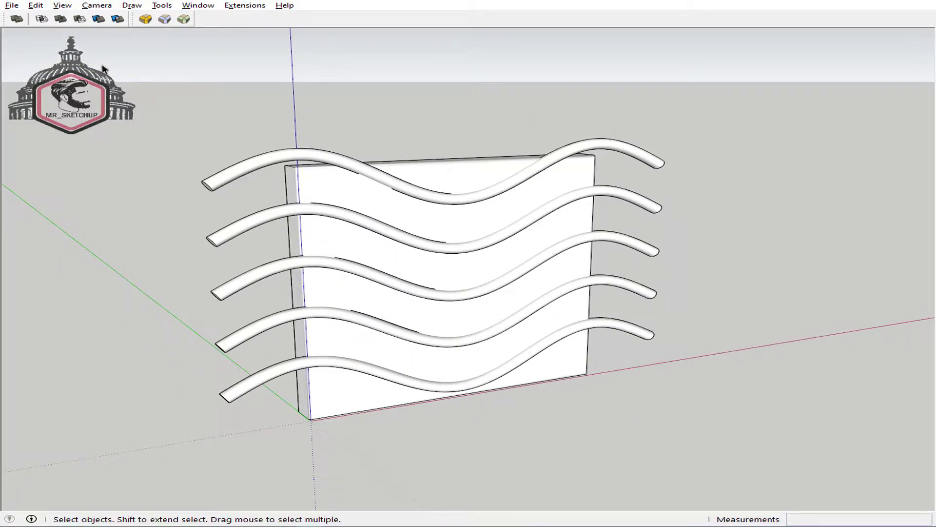
{"action": "left_click", "coordinate": [81, 22]}
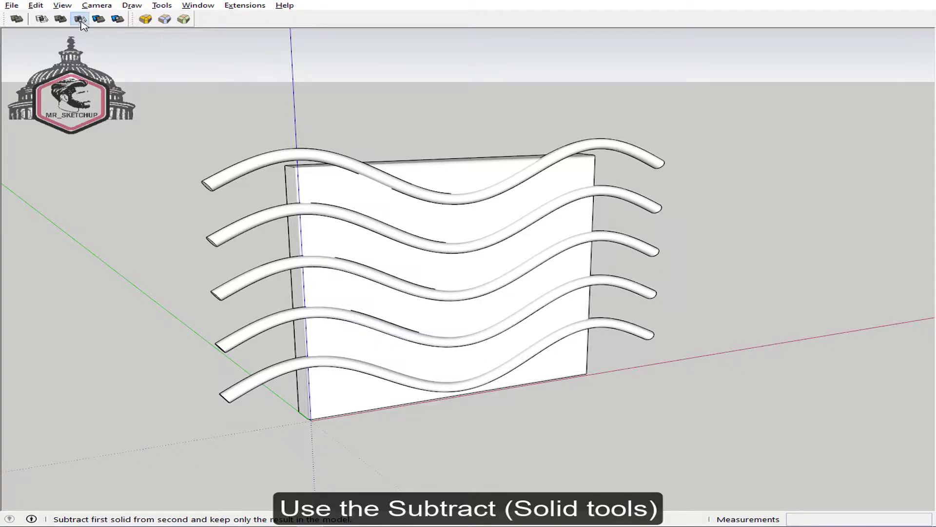
{"action": "left_click", "coordinate": [321, 191]}
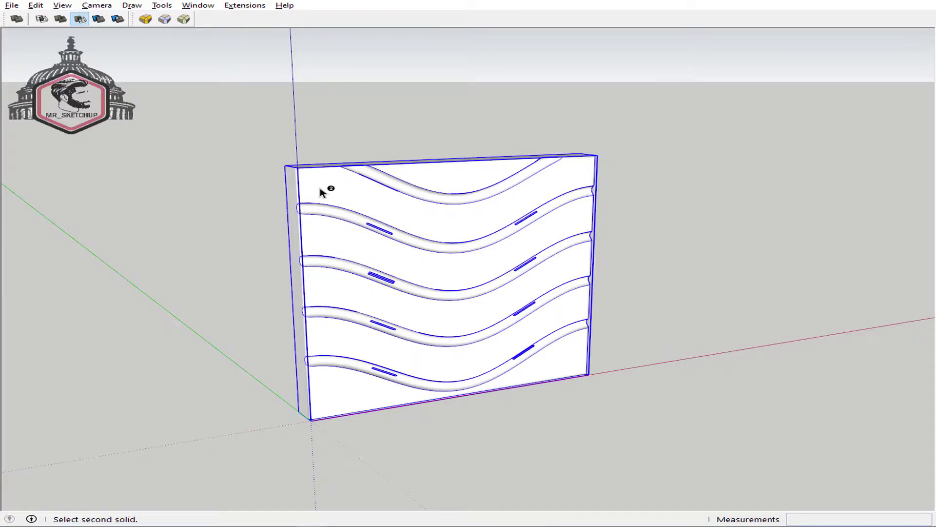
Delete the three lower groove faces to open the blue-grey channels.
{"action": "mouse_move", "coordinate": [322, 191]}
{"action": "middle_mouse_down"}
{"action": "mouse_move", "coordinate": [487, 268]}
{"action": "mouse_move", "coordinate": [287, 211]}
{"action": "middle_mouse_up"}
{"action": "scroll", "coordinate": [601, 221], "scroll_direction": "up", "scroll_amount": 2}
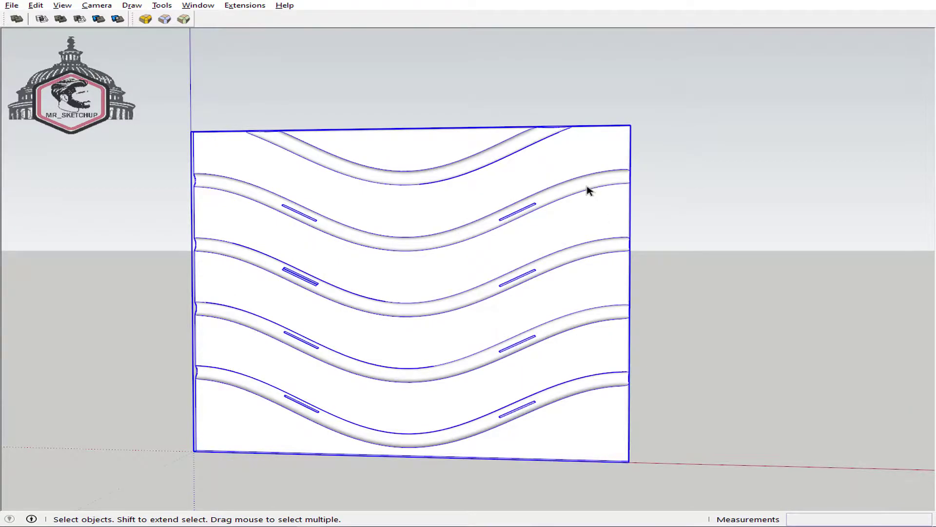
{"action": "scroll", "coordinate": [566, 201], "scroll_direction": "up", "scroll_amount": 4}
{"action": "middle_click_drag", "start_coordinate": [539, 211], "coordinate": [439, 291]}
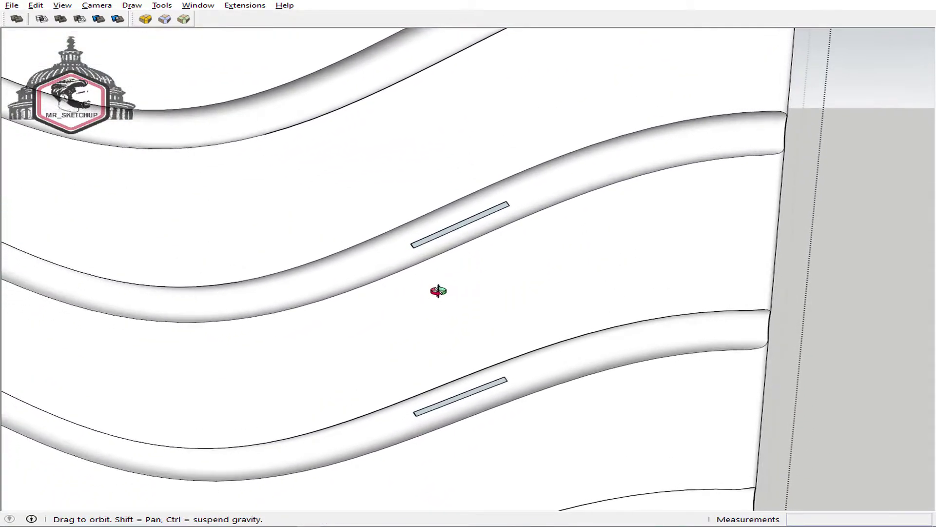
{"action": "scroll", "coordinate": [468, 293], "scroll_direction": "down", "scroll_amount": 3}
{"action": "middle_click_drag", "start_coordinate": [506, 297], "coordinate": [594, 226]}
{"action": "left_click", "coordinate": [594, 228]}
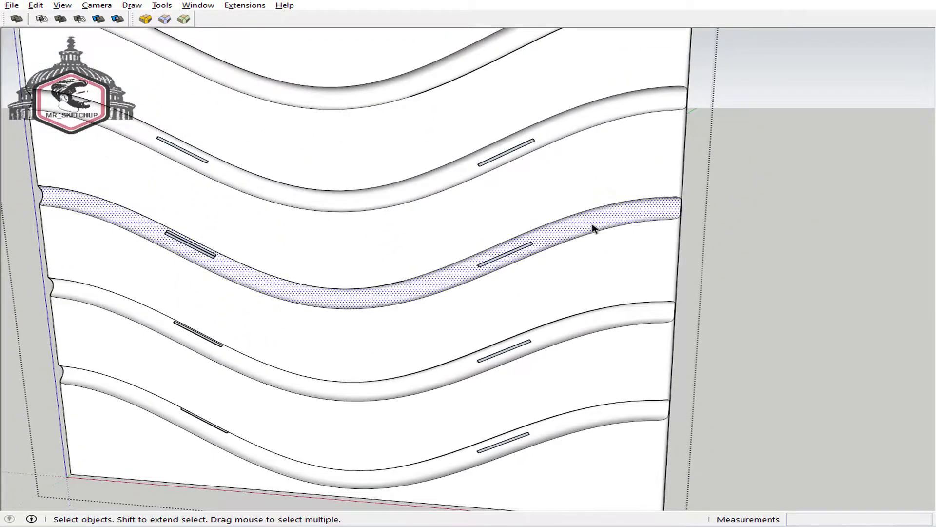
{"action": "left_click", "coordinate": [586, 328], "text": "shift"}
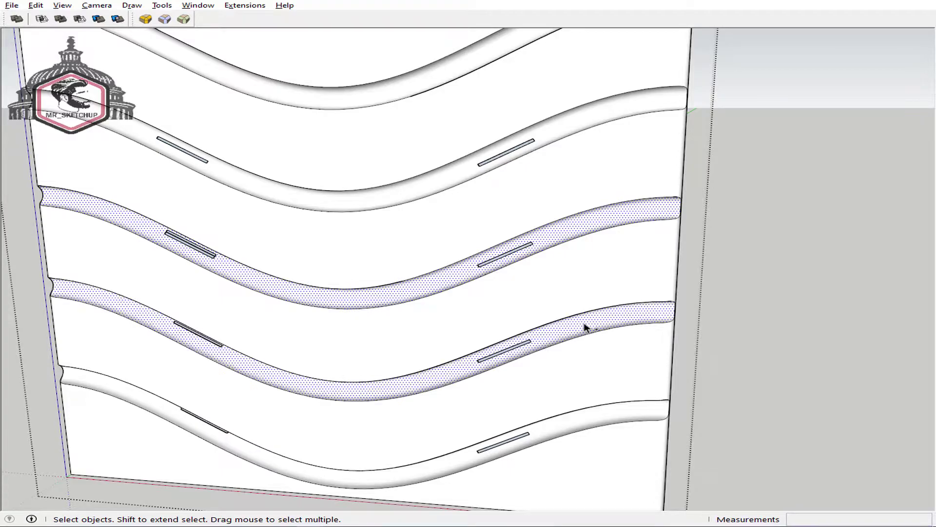
{"action": "left_click", "coordinate": [590, 420], "text": "shift"}
{"action": "key", "text": "Delete"}
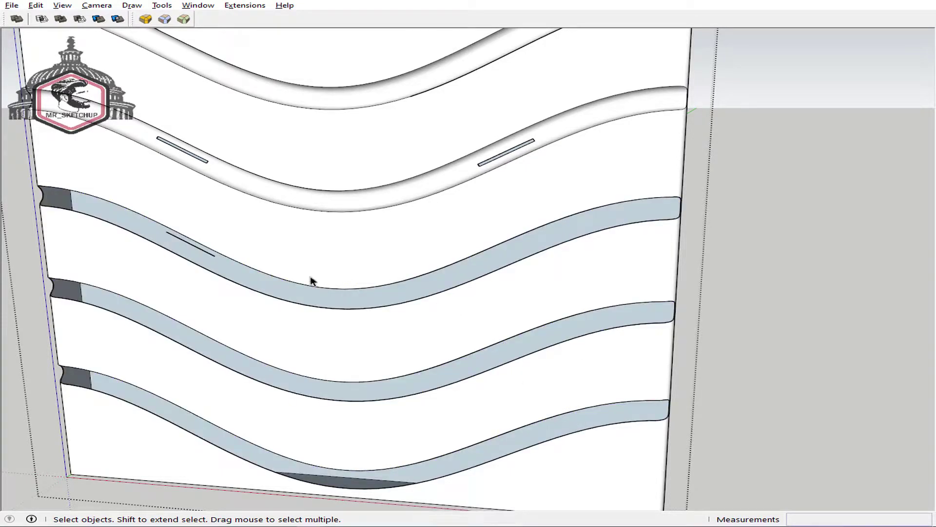
Delete the stray edge left on the opened channel.
{"action": "scroll", "coordinate": [200, 252], "scroll_direction": "up", "scroll_amount": 2}
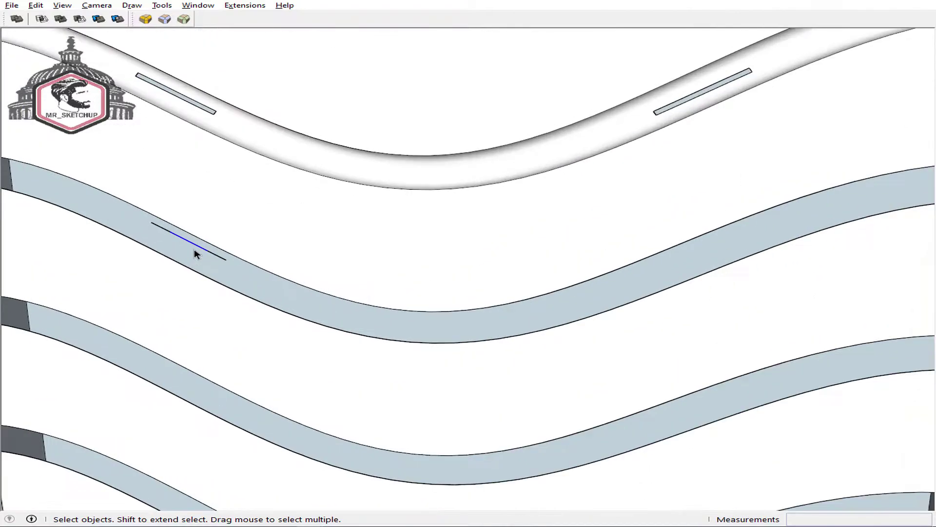
{"action": "scroll", "coordinate": [176, 239], "scroll_direction": "up", "scroll_amount": 2}
{"action": "key", "text": "Delete"}
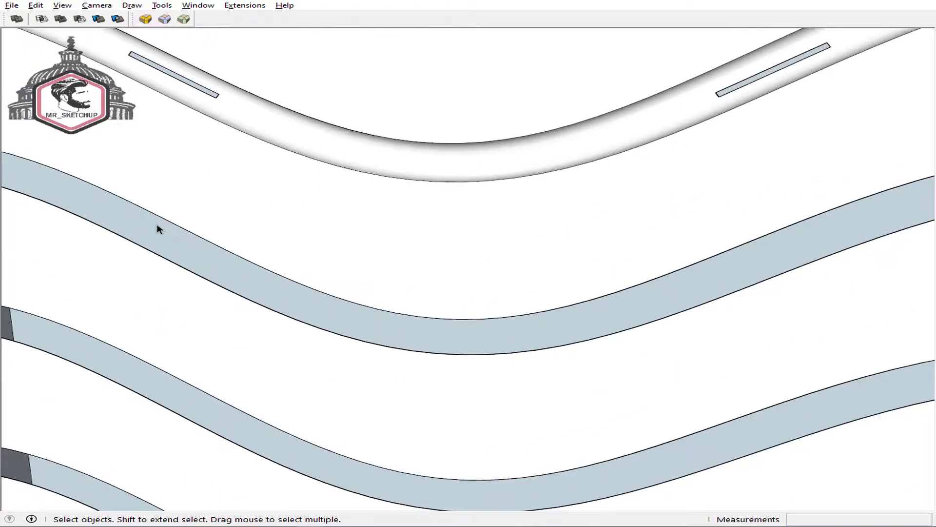
{"action": "scroll", "coordinate": [437, 209], "scroll_direction": "down", "scroll_amount": 3}
Show hidden geometry to reveal the edges on the upper wavy tube.
{"action": "mouse_move", "coordinate": [437, 208]}
{"action": "middle_mouse_down"}
{"action": "mouse_move", "coordinate": [468, 157]}
{"action": "mouse_move", "coordinate": [437, 276]}
{"action": "mouse_move", "coordinate": [478, 277]}
{"action": "middle_mouse_up"}
{"action": "key", "text": "h"}
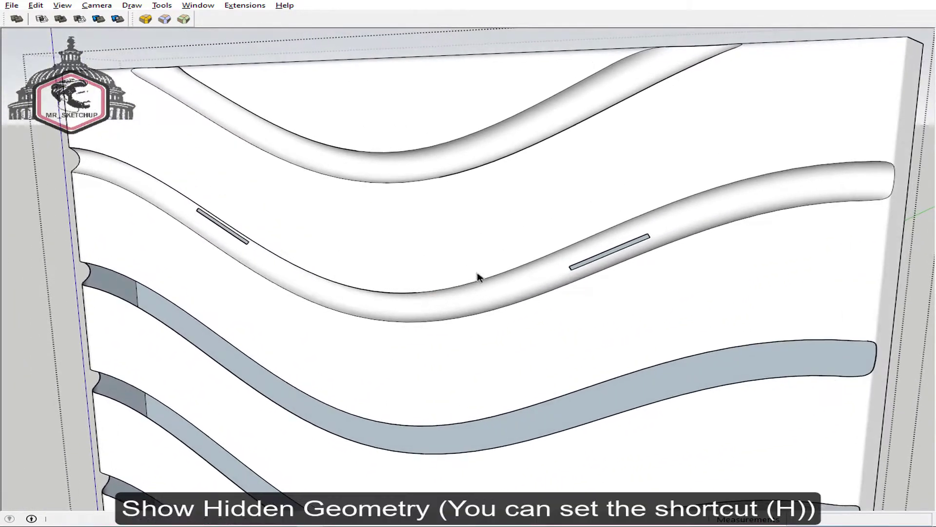
{"action": "scroll", "coordinate": [660, 253], "scroll_direction": "up", "scroll_amount": 2}
{"action": "key", "text": "h"}
{"action": "scroll", "coordinate": [620, 246], "scroll_direction": "up", "scroll_amount": 2}
{"action": "scroll", "coordinate": [617, 249], "scroll_direction": "up", "scroll_amount": 3}
{"action": "scroll", "coordinate": [615, 250], "scroll_direction": "up", "scroll_amount": 3}
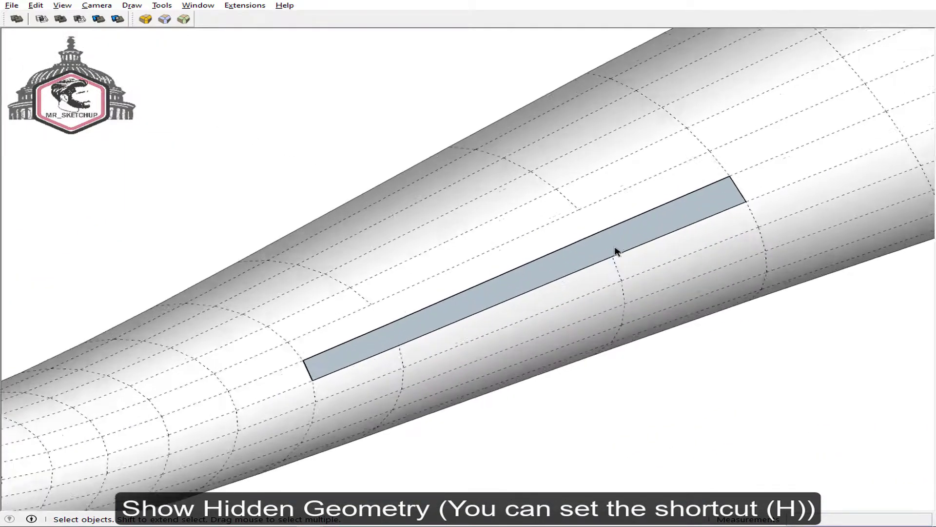
{"action": "scroll", "coordinate": [615, 250], "scroll_direction": "up", "scroll_amount": 1}
Draw lines across the flat slot to heal the upper tube surface.
{"action": "key", "text": "l"}
{"action": "left_click", "coordinate": [611, 257]}
{"action": "left_click", "coordinate": [594, 229]}
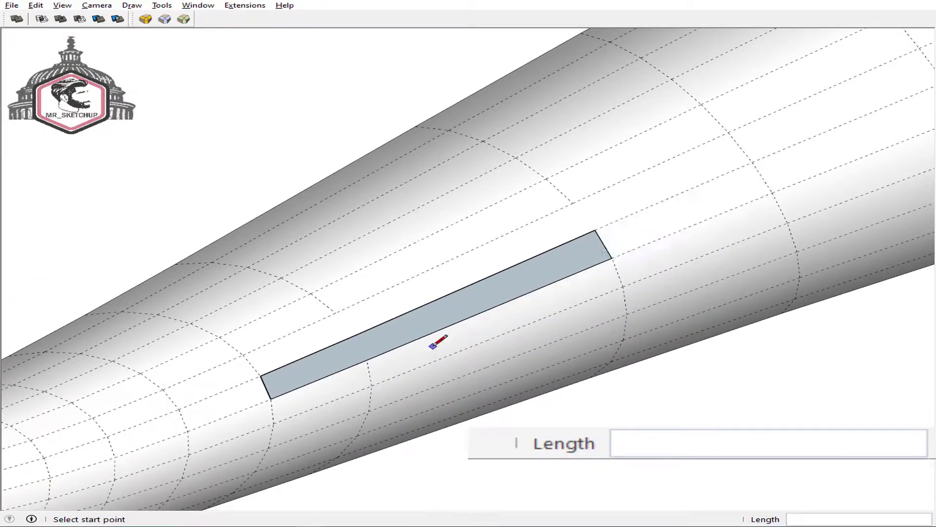
{"action": "left_click", "coordinate": [354, 335]}
{"action": "scroll", "coordinate": [477, 310], "scroll_direction": "down", "scroll_amount": 3}
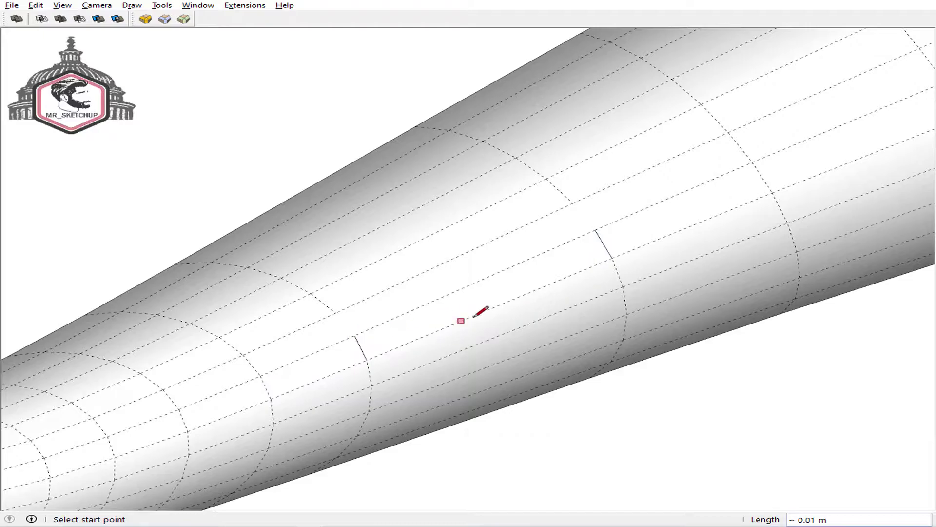
{"action": "scroll", "coordinate": [485, 313], "scroll_direction": "down", "scroll_amount": 3}
Look around the tube for the other slot, then return to Select with a front view.
{"action": "mouse_move", "coordinate": [485, 313]}
{"action": "middle_mouse_down"}
{"action": "mouse_move", "coordinate": [299, 334]}
{"action": "mouse_move", "coordinate": [808, 306]}
{"action": "middle_mouse_up"}
{"action": "scroll", "coordinate": [372, 272], "scroll_direction": "up", "scroll_amount": 2}
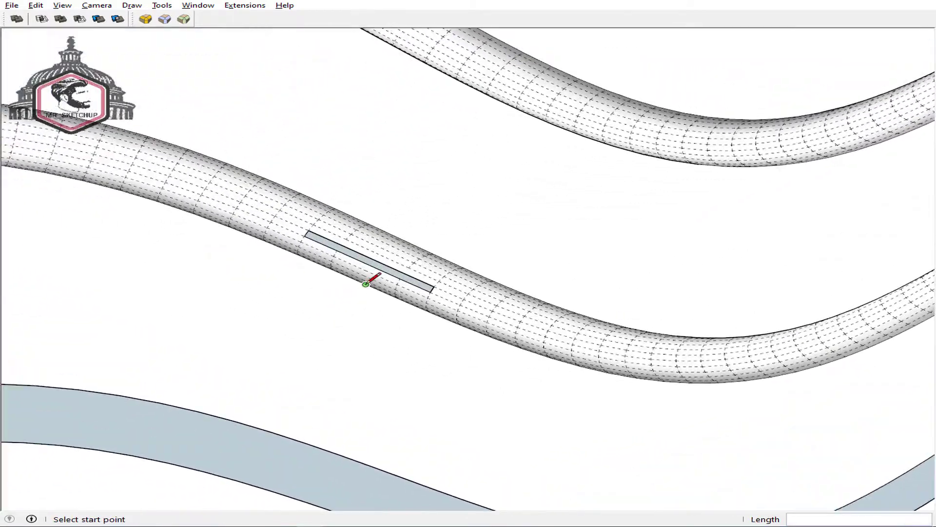
{"action": "scroll", "coordinate": [408, 278], "scroll_direction": "up", "scroll_amount": 2}
{"action": "scroll", "coordinate": [411, 276], "scroll_direction": "up", "scroll_amount": 2}
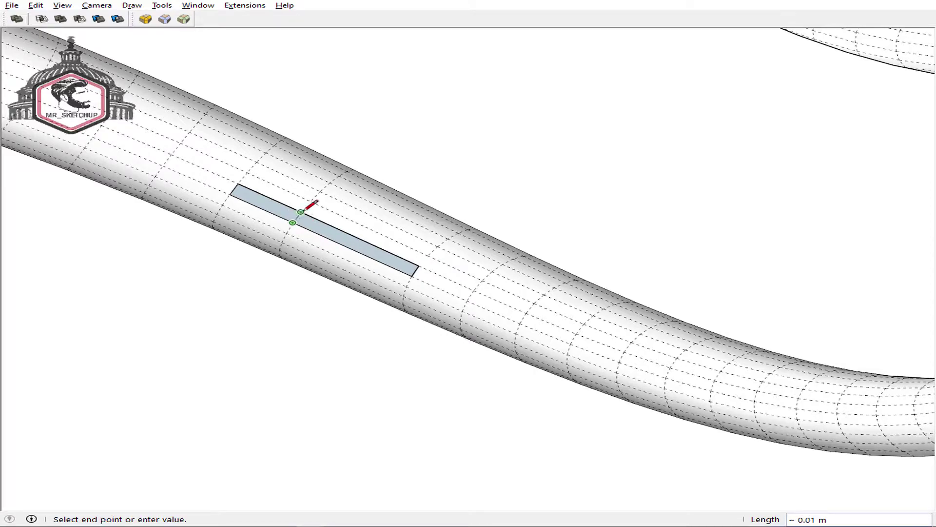
{"action": "key", "text": "space"}
{"action": "scroll", "coordinate": [309, 234], "scroll_direction": "down", "scroll_amount": 3}
{"action": "scroll", "coordinate": [345, 267], "scroll_direction": "down", "scroll_amount": 3}
{"action": "mouse_move", "coordinate": [345, 268]}
{"action": "middle_mouse_down"}
{"action": "mouse_move", "coordinate": [524, 303]}
{"action": "mouse_move", "coordinate": [508, 318]}
{"action": "middle_mouse_up"}
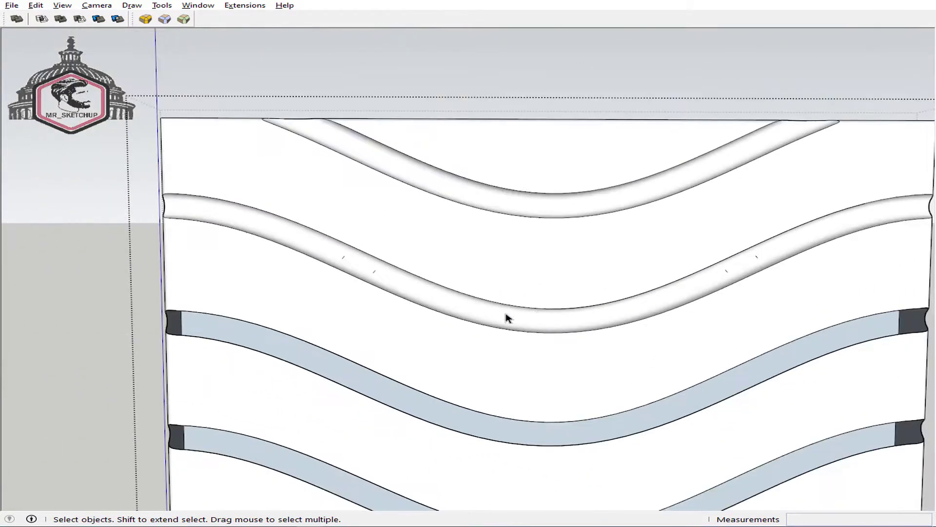
{"action": "scroll", "coordinate": [506, 318], "scroll_direction": "down", "scroll_amount": 2}
Soften and smooth the upper wavy tube's edges at 20 degrees with coplanar softening.
{"action": "left_click", "coordinate": [352, 321]}
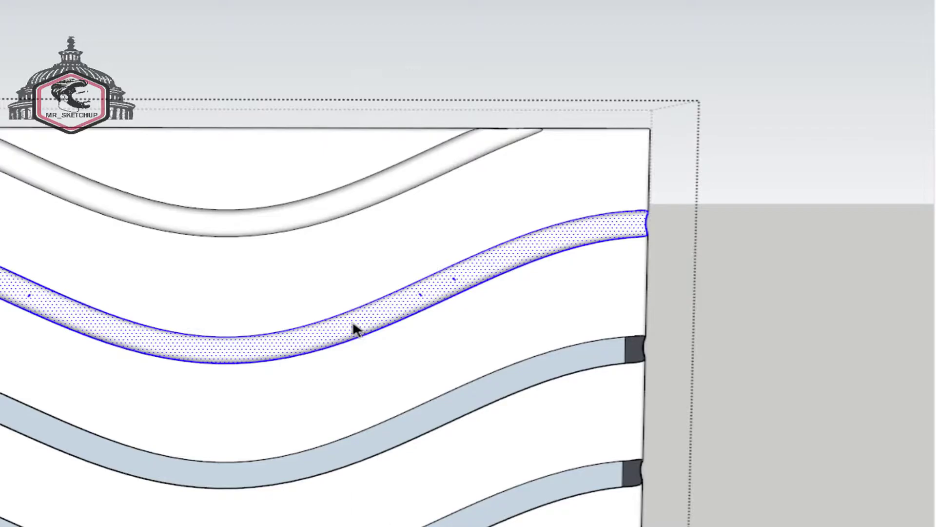
{"action": "right_click", "coordinate": [353, 320]}
{"action": "left_click", "coordinate": [419, 269]}
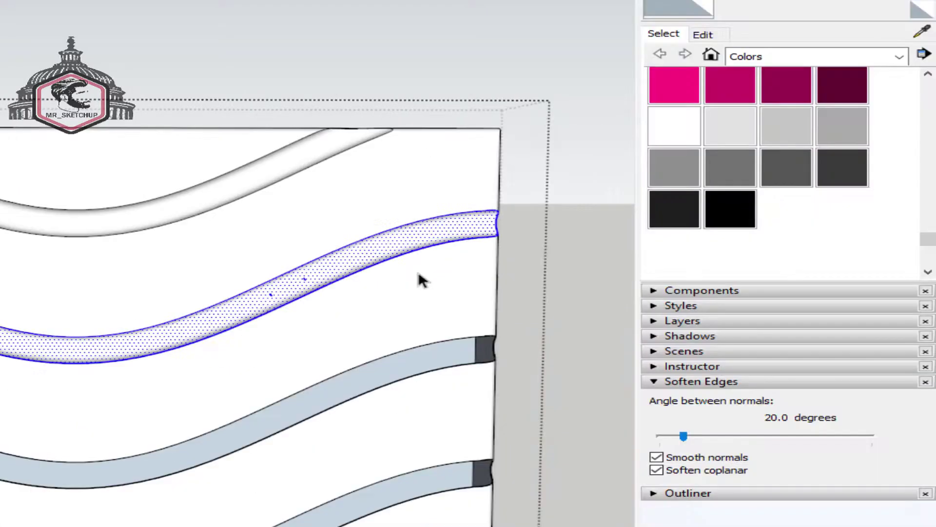
{"action": "left_click", "coordinate": [656, 470]}
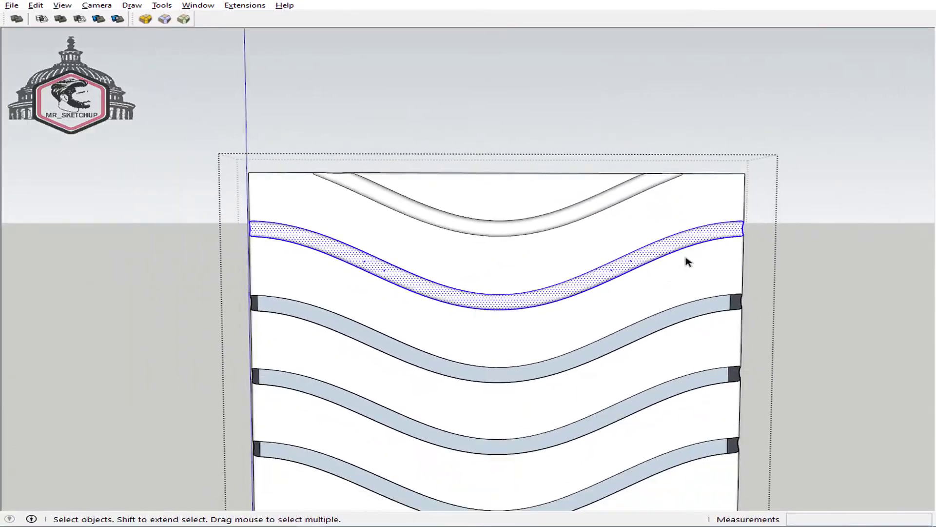
{"action": "mouse_move", "coordinate": [685, 262]}
{"action": "middle_mouse_down"}
{"action": "mouse_move", "coordinate": [717, 257]}
{"action": "mouse_move", "coordinate": [278, 293]}
{"action": "mouse_move", "coordinate": [412, 307]}
{"action": "middle_mouse_up"}
{"action": "scroll", "coordinate": [333, 181], "scroll_direction": "up", "scroll_amount": 3}
Copy the rounded tube 0.20 m down from its top endpoint.
{"action": "scroll", "coordinate": [333, 181], "scroll_direction": "up", "scroll_amount": 2}
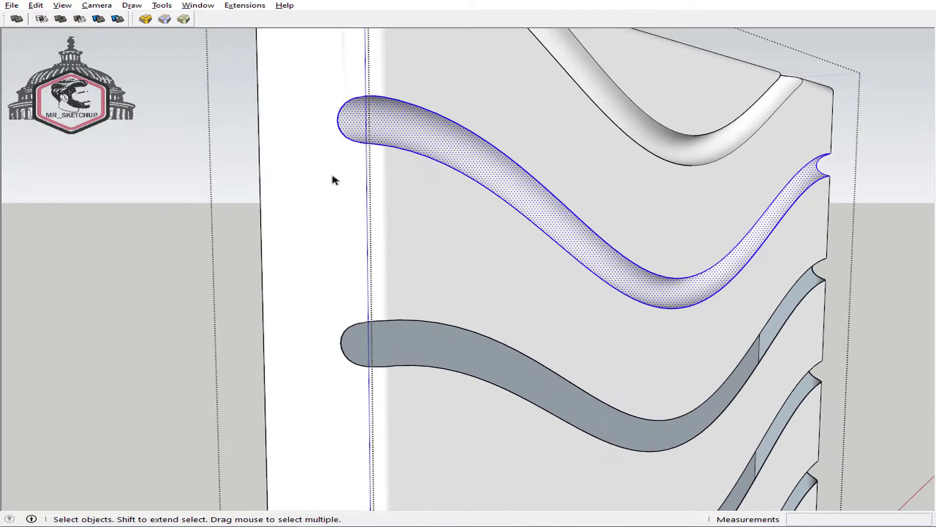
{"action": "key", "text": "m"}
{"action": "scroll", "coordinate": [378, 93], "scroll_direction": "up", "scroll_amount": 2}
{"action": "scroll", "coordinate": [379, 90], "scroll_direction": "up", "scroll_amount": 2}
{"action": "left_click", "coordinate": [380, 90]}
{"action": "key", "text": "ctrl"}
{"action": "scroll", "coordinate": [376, 157], "scroll_direction": "down", "scroll_amount": 3}
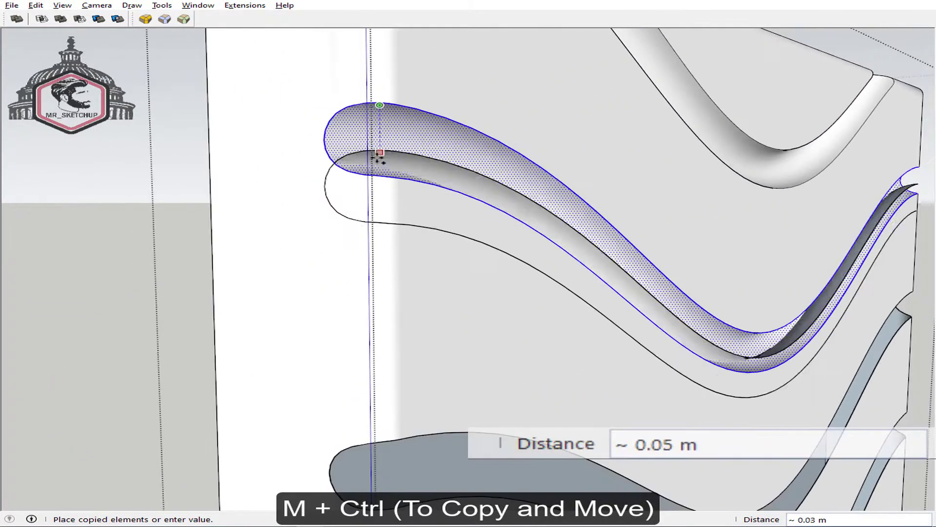
{"action": "scroll", "coordinate": [381, 219], "scroll_direction": "down", "scroll_amount": 2}
{"action": "middle_click_drag", "start_coordinate": [381, 219], "coordinate": [379, 171]}
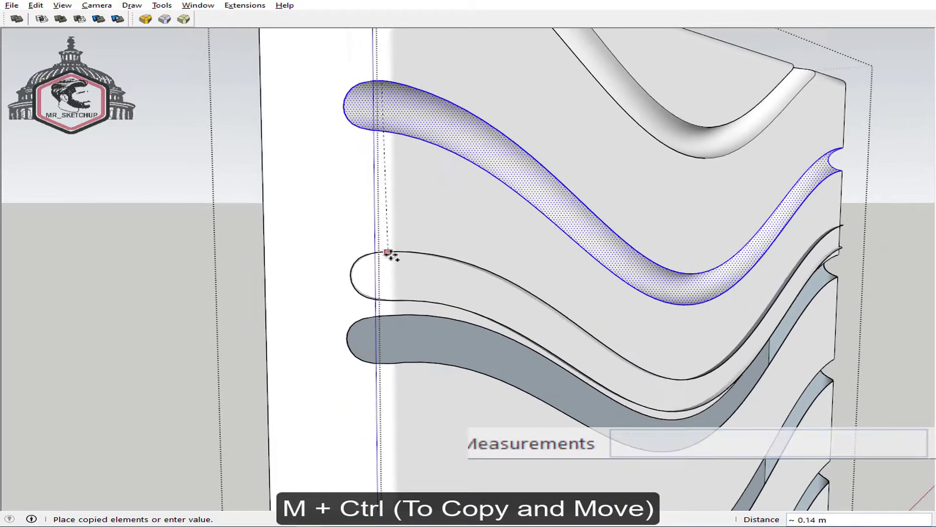
{"action": "middle_click_drag", "start_coordinate": [387, 255], "coordinate": [381, 175]}
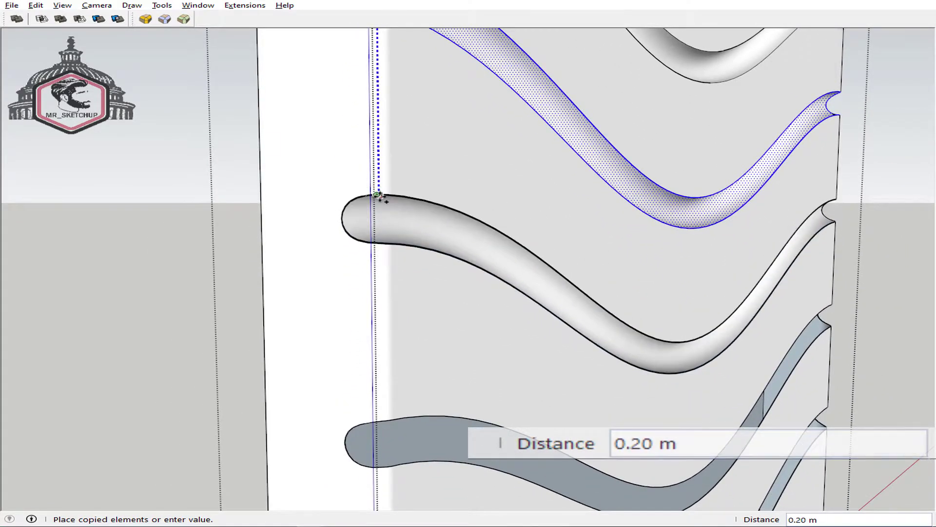
{"action": "scroll", "coordinate": [378, 197], "scroll_direction": "up", "scroll_amount": 2}
{"action": "scroll", "coordinate": [380, 195], "scroll_direction": "up", "scroll_amount": 2}
{"action": "left_click", "coordinate": [379, 194]}
Array the tube copy three times (x3) down the remaining channels.
{"action": "scroll", "coordinate": [390, 204], "scroll_direction": "down", "scroll_amount": 3}
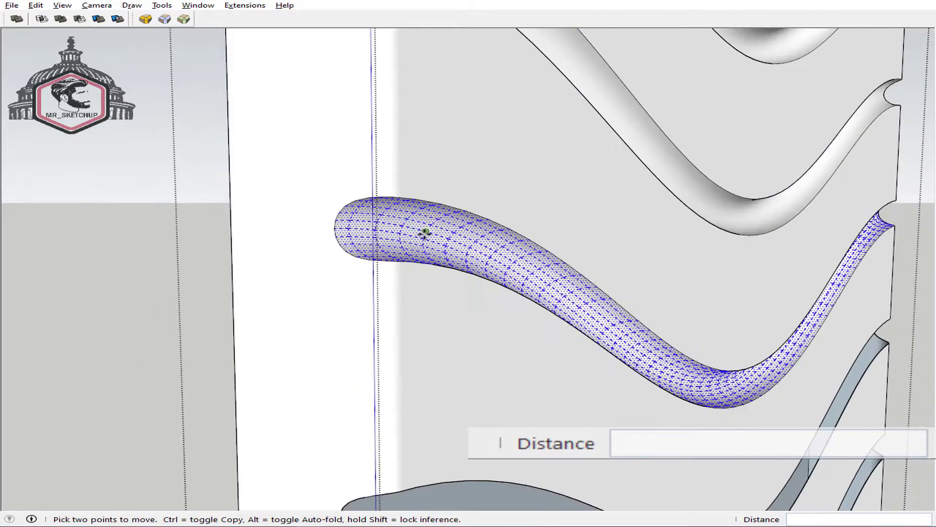
{"action": "scroll", "coordinate": [424, 234], "scroll_direction": "down", "scroll_amount": 3}
{"action": "scroll", "coordinate": [448, 251], "scroll_direction": "down", "scroll_amount": 2}
{"action": "type", "text": "x3"}
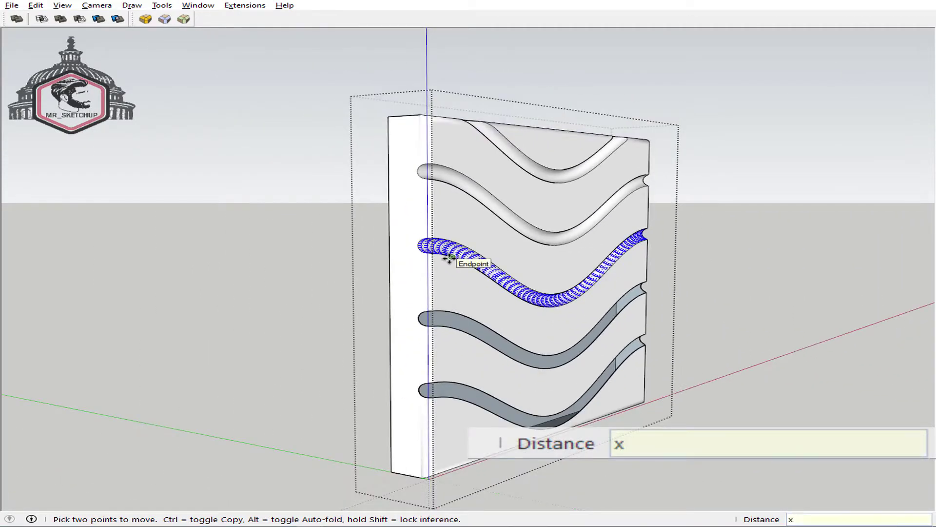
{"action": "key", "text": "Return"}
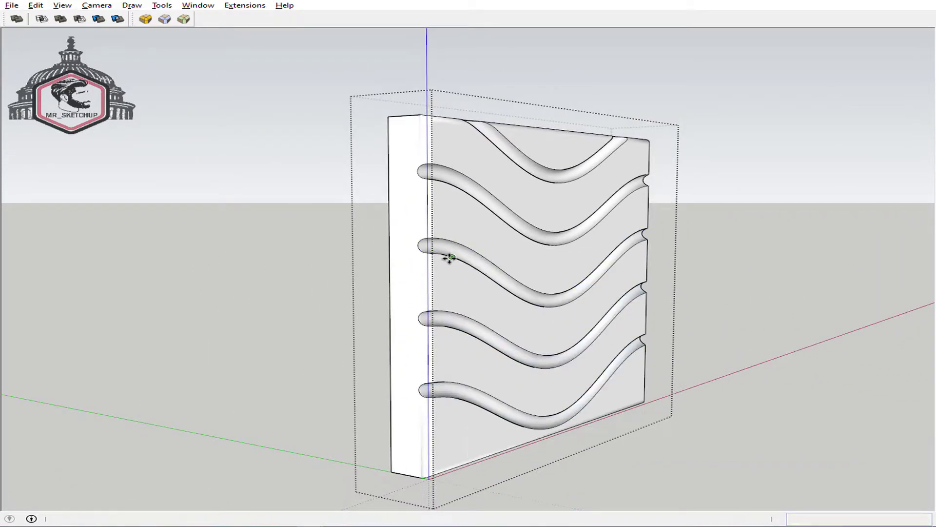
{"action": "mouse_move", "coordinate": [485, 285]}
{"action": "middle_mouse_down"}
{"action": "mouse_move", "coordinate": [334, 305]}
{"action": "mouse_move", "coordinate": [481, 288]}
{"action": "middle_mouse_up"}
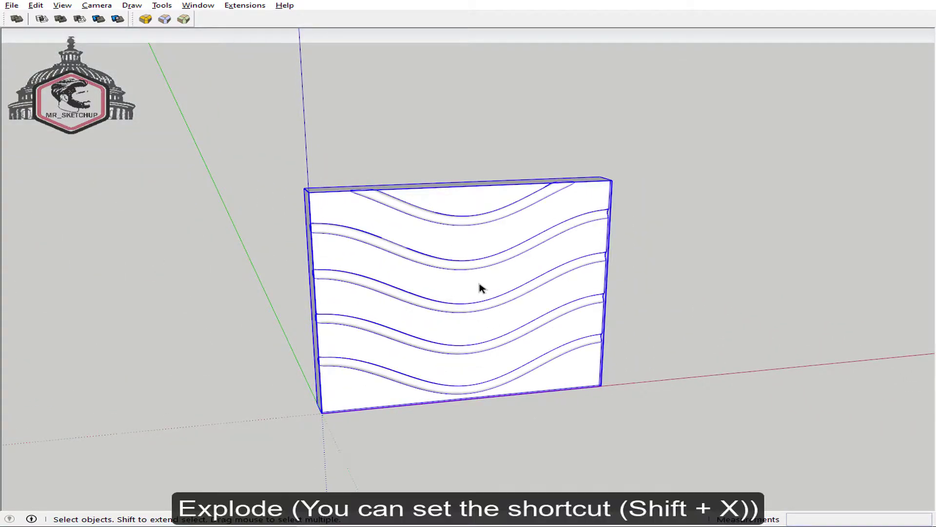
Explode the grooved panel and turn it into a component.
{"action": "key", "text": "shift+x"}
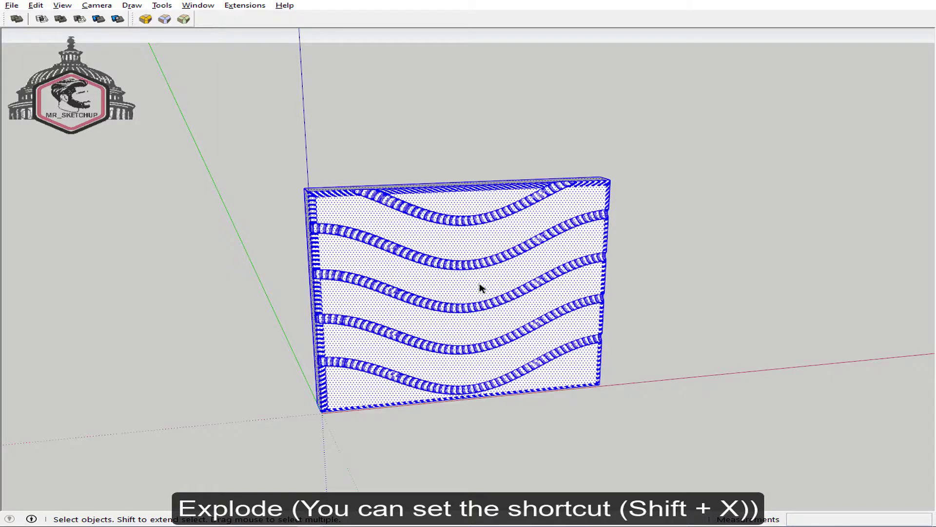
{"action": "key", "text": "g"}
{"action": "type", "text": "1"}
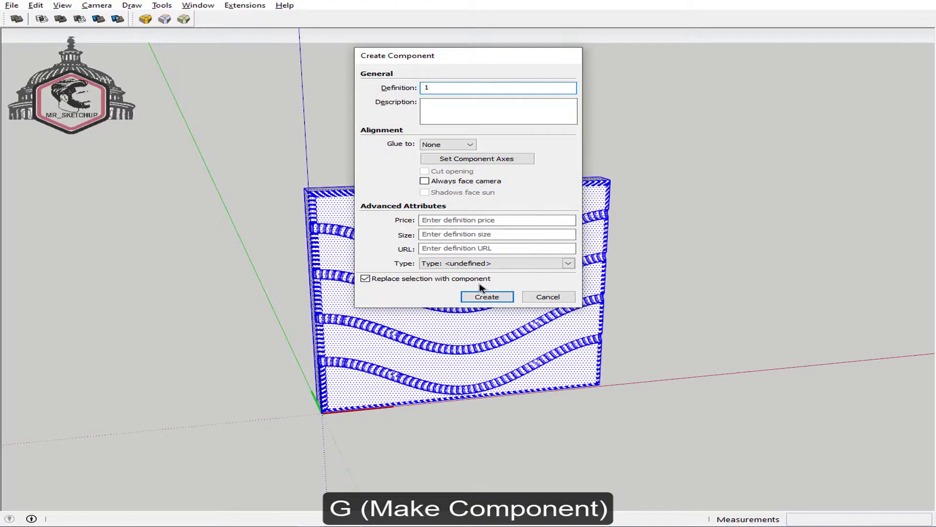
{"action": "key", "text": "Return"}
Copy the panel component 1 m along the red axis.
{"action": "key", "text": "m"}
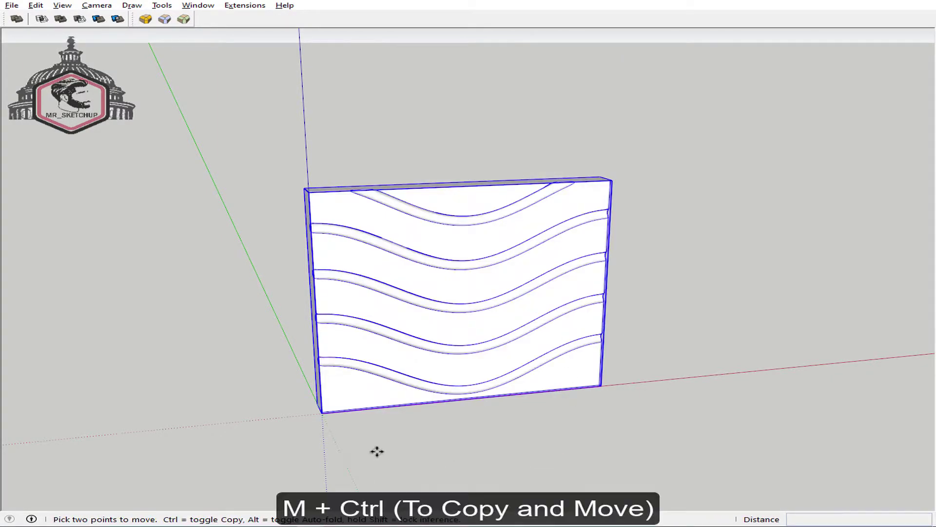
{"action": "key", "text": "ctrl"}
{"action": "left_click", "coordinate": [347, 446]}
{"action": "type", "text": "1"}
{"action": "key", "text": "Return"}
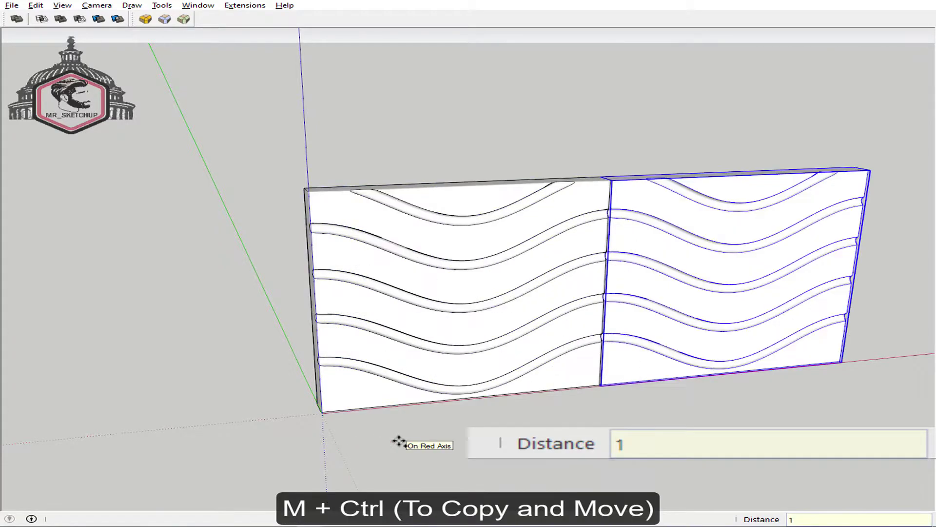
Copy both wave panels 1 m upward along the blue axis.
{"action": "key", "text": "ctrl+a"}
{"action": "mouse_move", "coordinate": [545, 407]}
{"action": "middle_mouse_down"}
{"action": "mouse_move", "coordinate": [535, 403]}
{"action": "mouse_move", "coordinate": [610, 397]}
{"action": "middle_mouse_up"}
{"action": "key", "text": "m"}
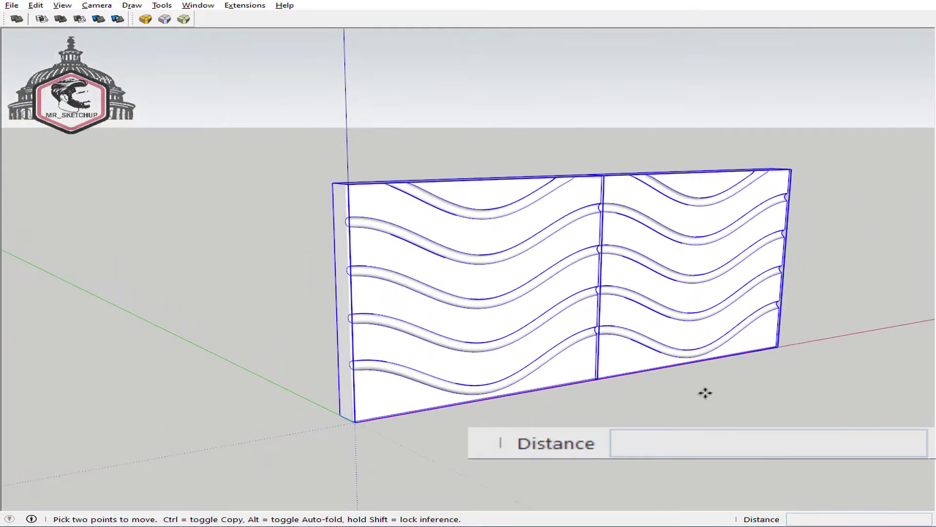
{"action": "left_click", "coordinate": [780, 377]}
{"action": "key", "text": "ctrl"}
{"action": "type", "text": "1"}
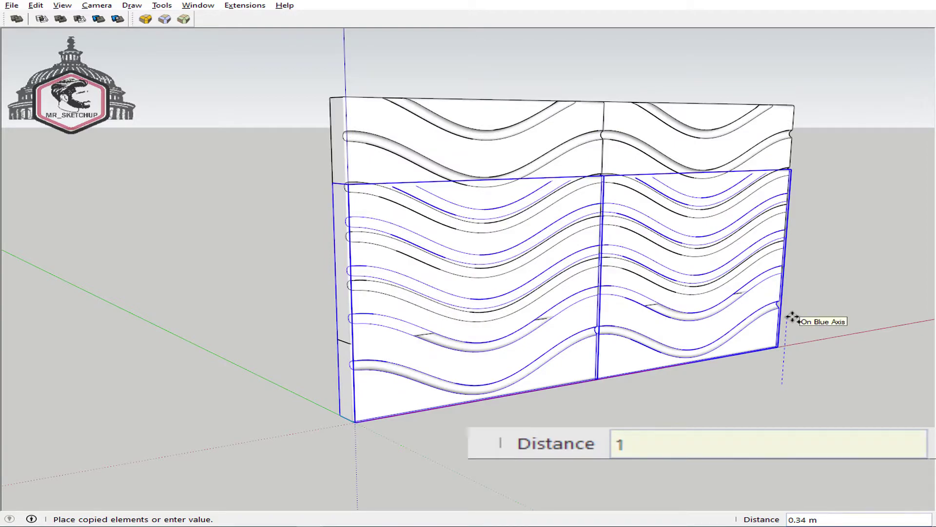
{"action": "key", "text": "Return"}
{"action": "middle_click_drag", "start_coordinate": [796, 264], "coordinate": [674, 320]}
Flip the upper panels along the blue axis.
{"action": "right_click", "coordinate": [661, 296]}
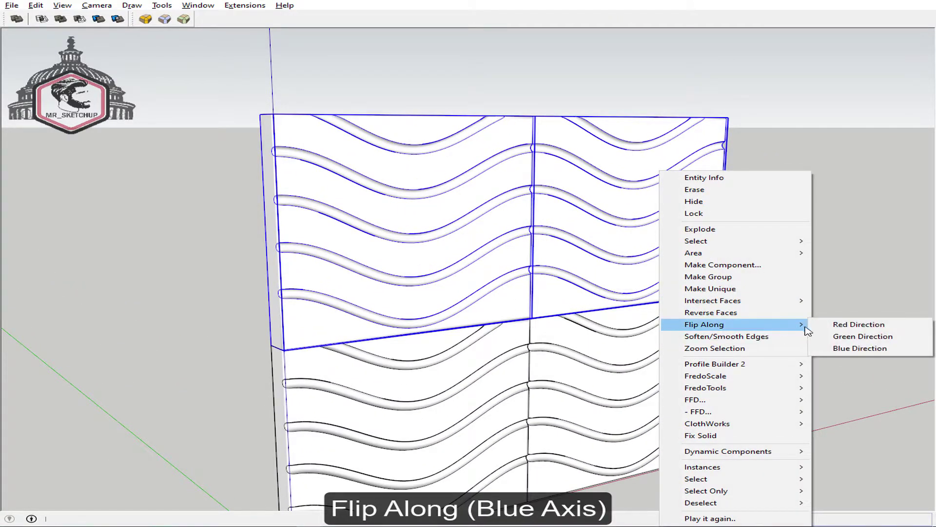
{"action": "left_click", "coordinate": [837, 349]}
{"action": "mouse_move", "coordinate": [712, 324]}
{"action": "middle_mouse_down"}
{"action": "mouse_move", "coordinate": [655, 307]}
{"action": "mouse_move", "coordinate": [563, 322]}
{"action": "middle_mouse_up"}
{"action": "middle_click_drag", "start_coordinate": [669, 355], "coordinate": [560, 282], "text": "shift"}
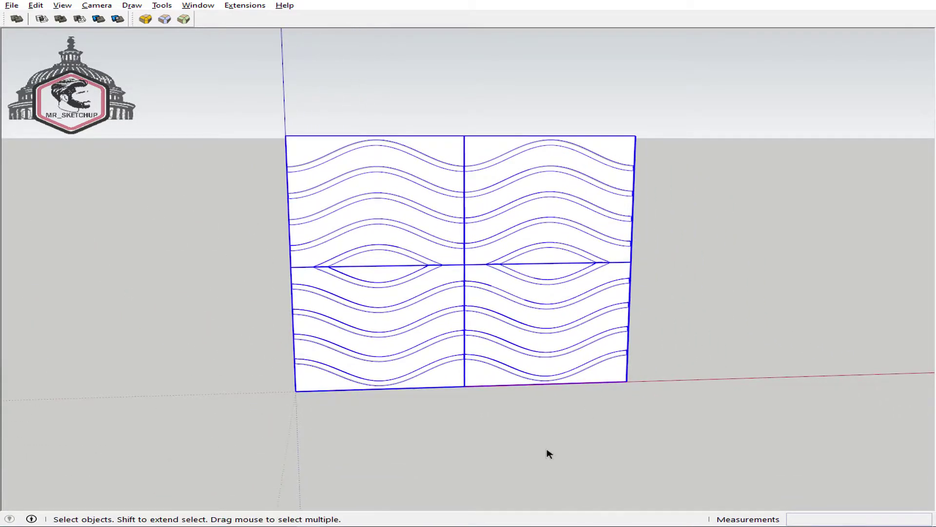
Copy the panels 2 along the red axis and array them x3.
{"action": "left_click", "coordinate": [306, 425]}
{"action": "key", "text": "ctrl"}
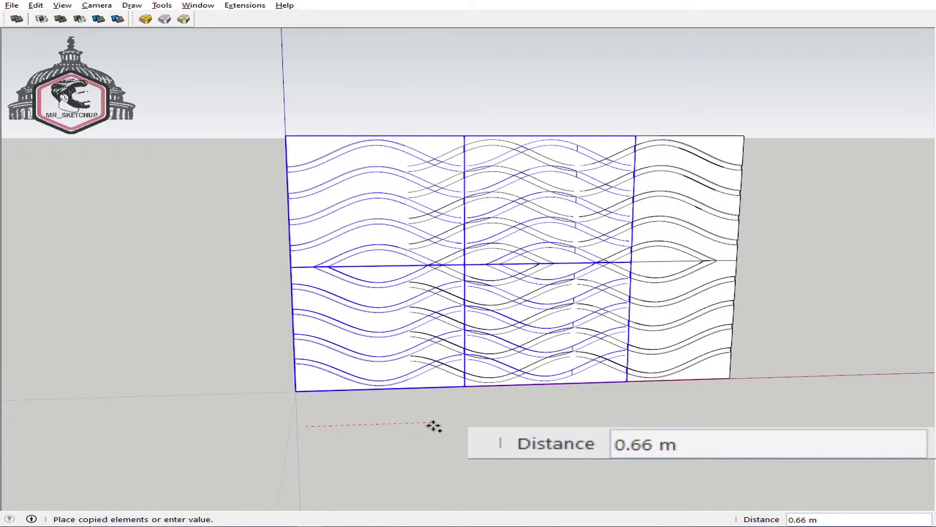
{"action": "key", "text": "Return"}
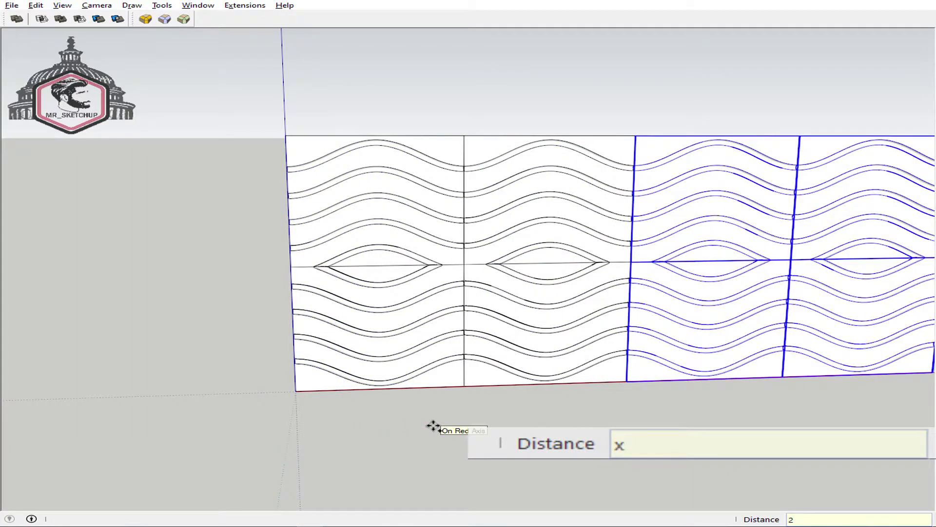
{"action": "key", "text": "Return"}
Copy all panels 2 up the blue axis and array them x3.
{"action": "key", "text": "ctrl+a"}
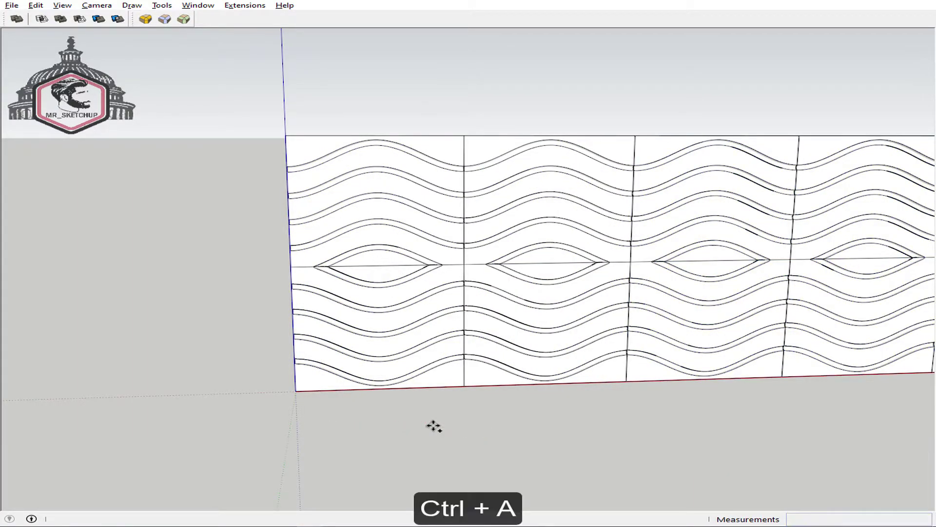
{"action": "key", "text": "m"}
{"action": "left_click", "coordinate": [489, 409]}
{"action": "key", "text": "ctrl"}
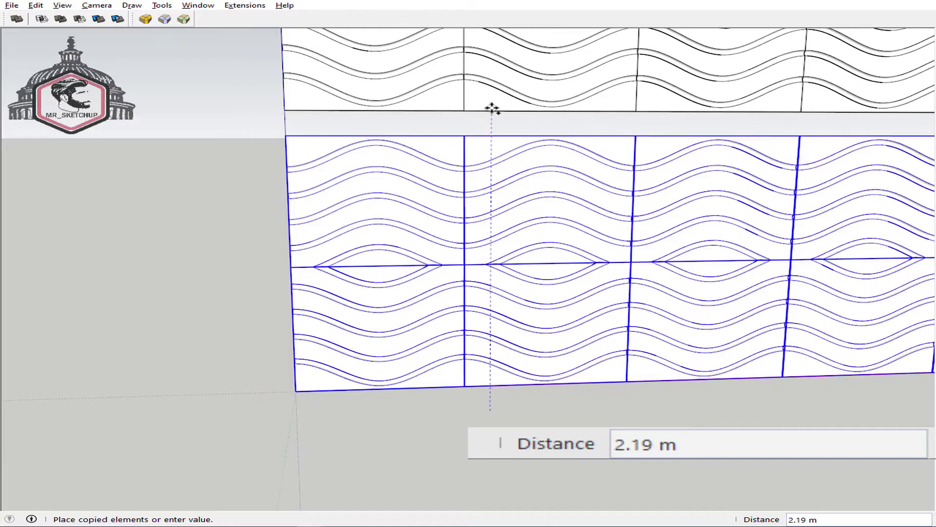
{"action": "type", "text": "2"}
{"action": "type", "text": "x3"}
{"action": "key", "text": "Return"}
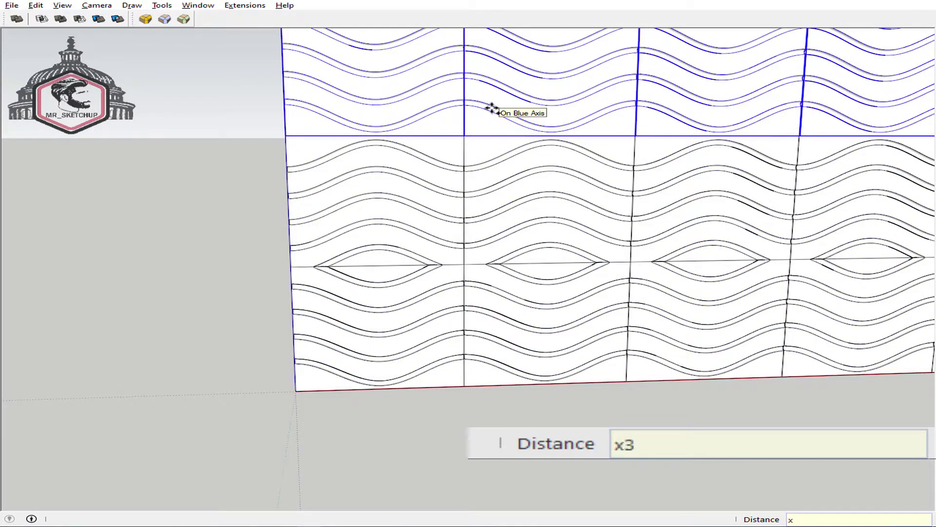
{"action": "key", "text": "Return"}
{"action": "key", "text": "space"}
{"action": "scroll", "coordinate": [544, 255], "scroll_direction": "down", "scroll_amount": 3}
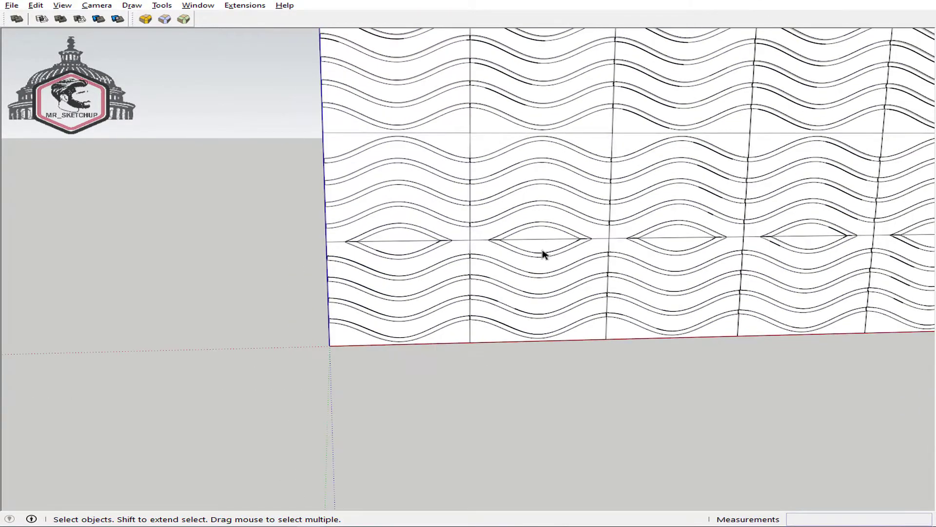
{"action": "scroll", "coordinate": [533, 234], "scroll_direction": "down", "scroll_amount": 3}
{"action": "middle_click_drag", "start_coordinate": [534, 234], "coordinate": [328, 375]}
{"action": "scroll", "coordinate": [476, 383], "scroll_direction": "down", "scroll_amount": 3}
Paint the panel component's faces with dark grey Color M07.
{"action": "scroll", "coordinate": [569, 286], "scroll_direction": "down", "scroll_amount": 2}
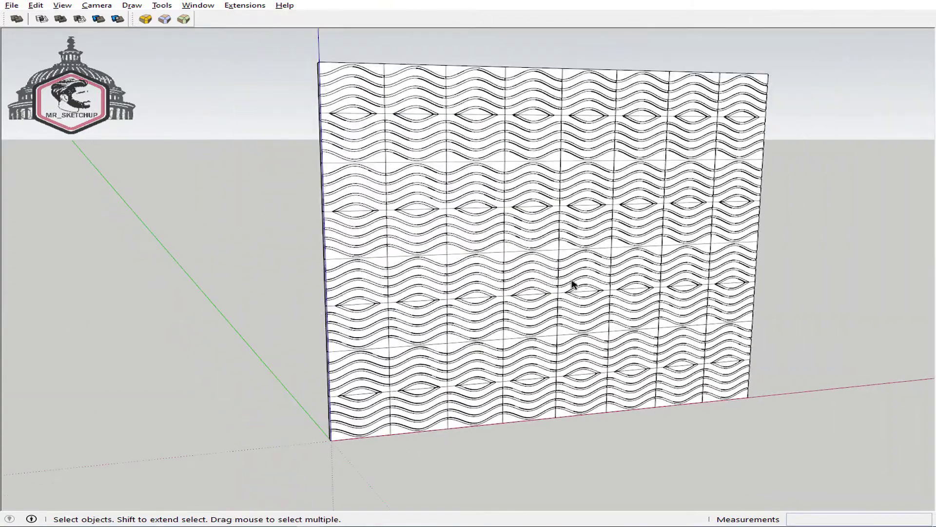
{"action": "mouse_move", "coordinate": [568, 286]}
{"action": "middle_mouse_down"}
{"action": "mouse_move", "coordinate": [544, 297]}
{"action": "mouse_move", "coordinate": [595, 292]}
{"action": "middle_mouse_up"}
{"action": "scroll", "coordinate": [476, 335], "scroll_direction": "up", "scroll_amount": 1}
{"action": "scroll", "coordinate": [476, 334], "scroll_direction": "up", "scroll_amount": 1}
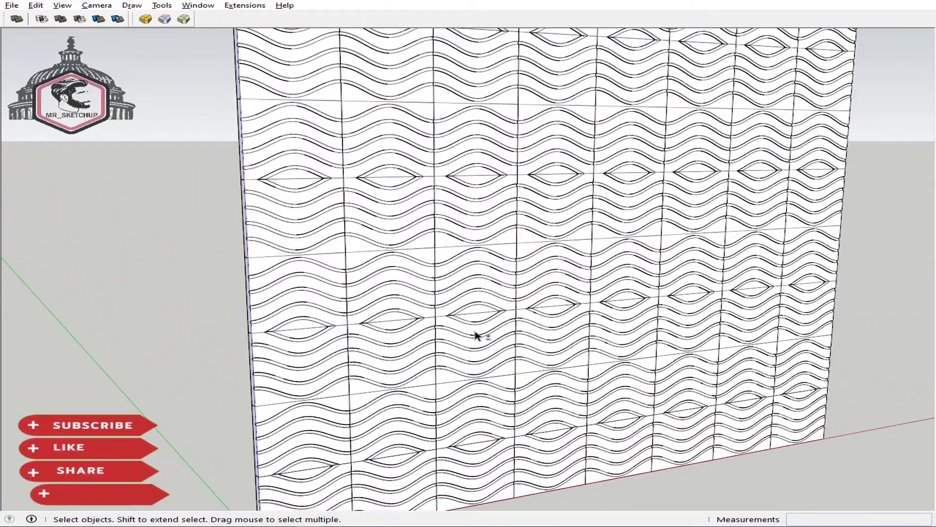
{"action": "scroll", "coordinate": [472, 338], "scroll_direction": "up", "scroll_amount": 1}
{"action": "scroll", "coordinate": [439, 403], "scroll_direction": "up", "scroll_amount": 1}
{"action": "scroll", "coordinate": [438, 403], "scroll_direction": "up", "scroll_amount": 1}
{"action": "scroll", "coordinate": [435, 386], "scroll_direction": "up", "scroll_amount": 1}
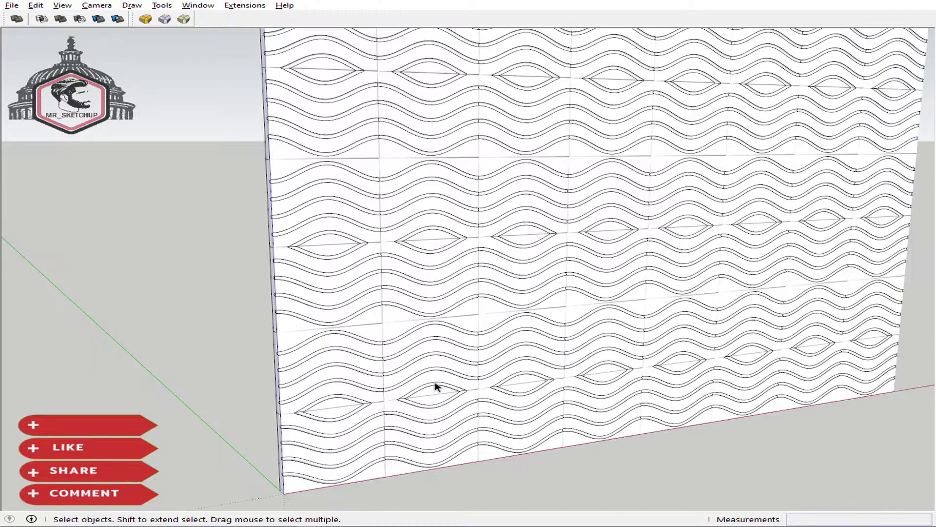
{"action": "triple_click", "coordinate": [380, 410]}
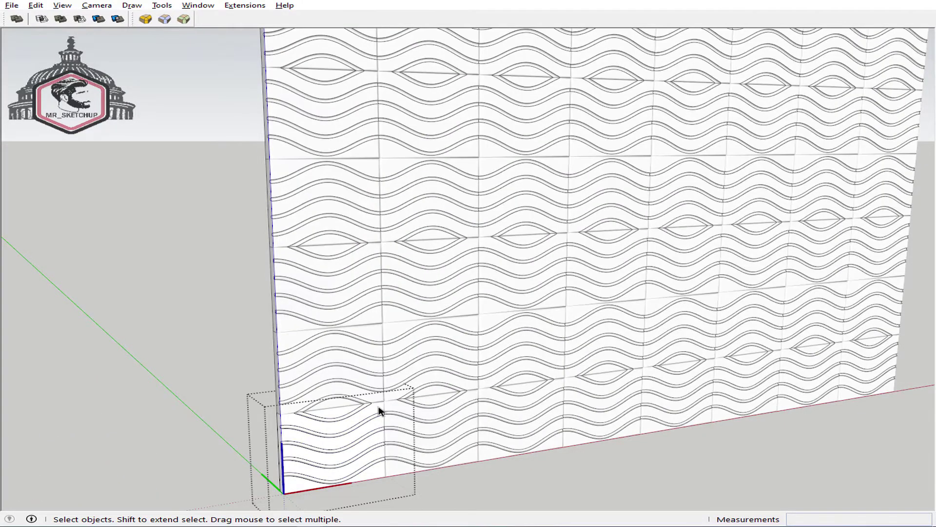
{"action": "key", "text": "b"}
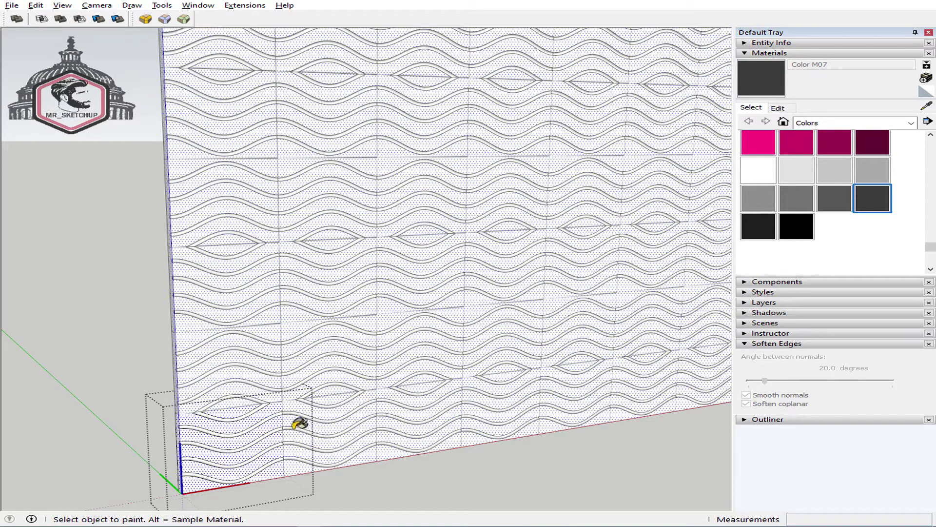
{"action": "left_click", "coordinate": [423, 391]}
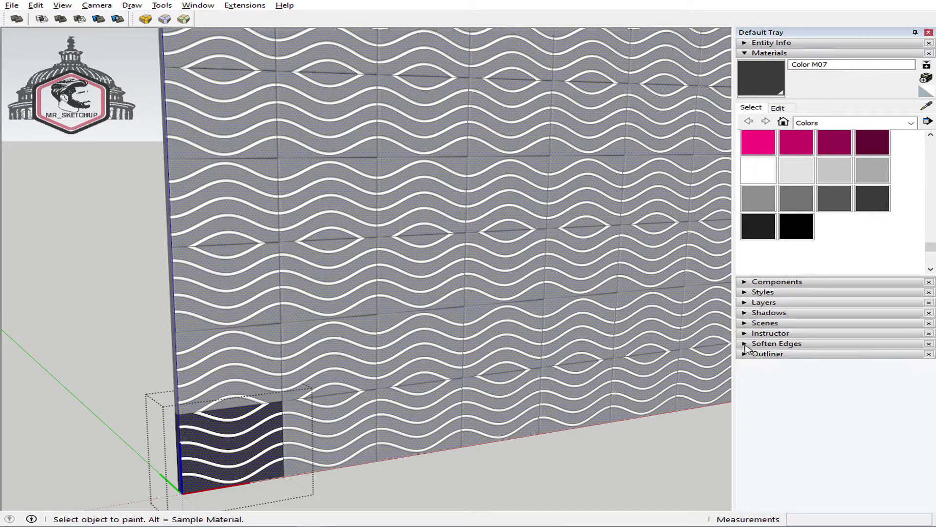
Close the Materials tray and exit the panel editing context.
{"action": "left_click", "coordinate": [907, 54]}
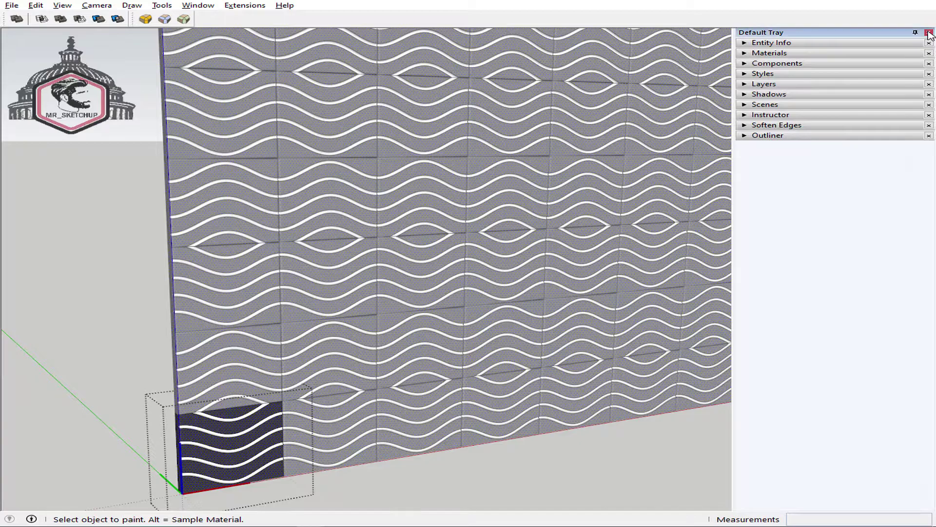
{"action": "left_click", "coordinate": [928, 32]}
{"action": "key", "text": "space"}
{"action": "left_click", "coordinate": [824, 417]}
{"action": "middle_click_drag", "start_coordinate": [836, 420], "coordinate": [500, 386]}
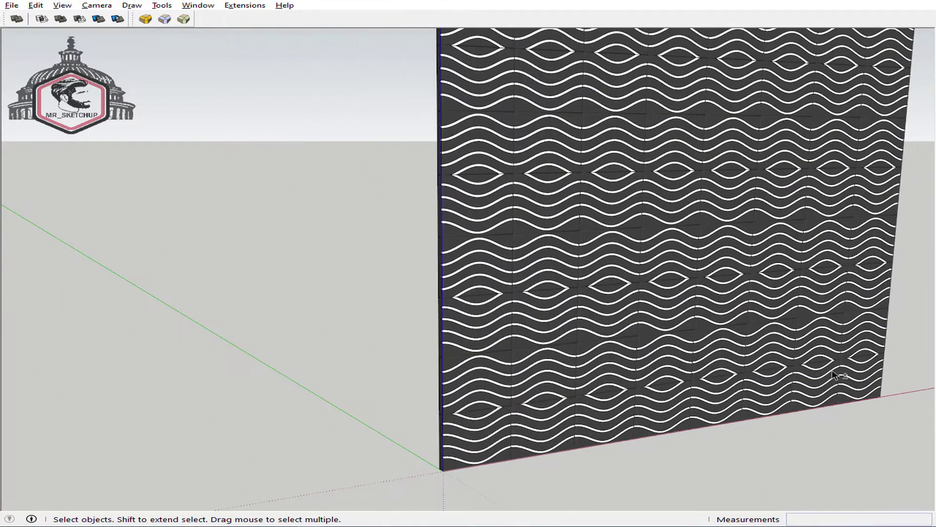
{"action": "scroll", "coordinate": [499, 386], "scroll_direction": "down", "scroll_amount": 3}
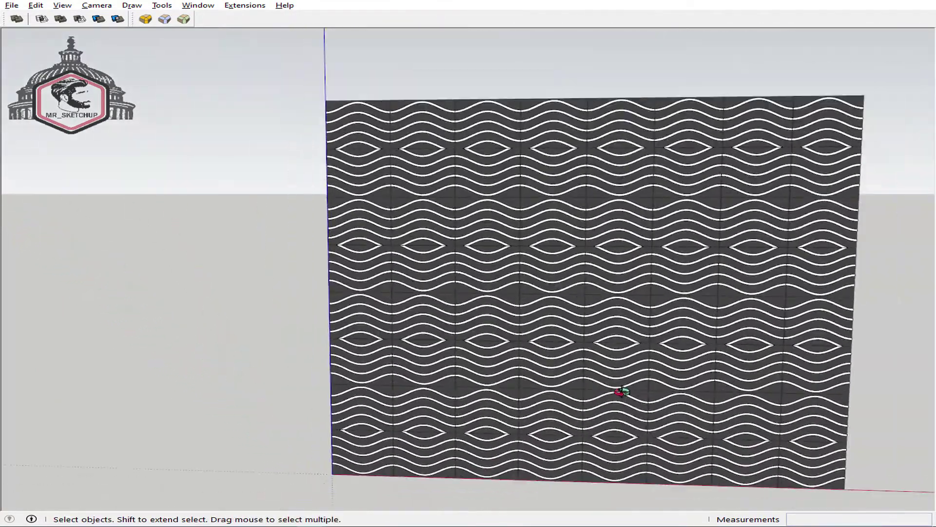
{"action": "middle_click_drag", "start_coordinate": [616, 393], "coordinate": [606, 378]}
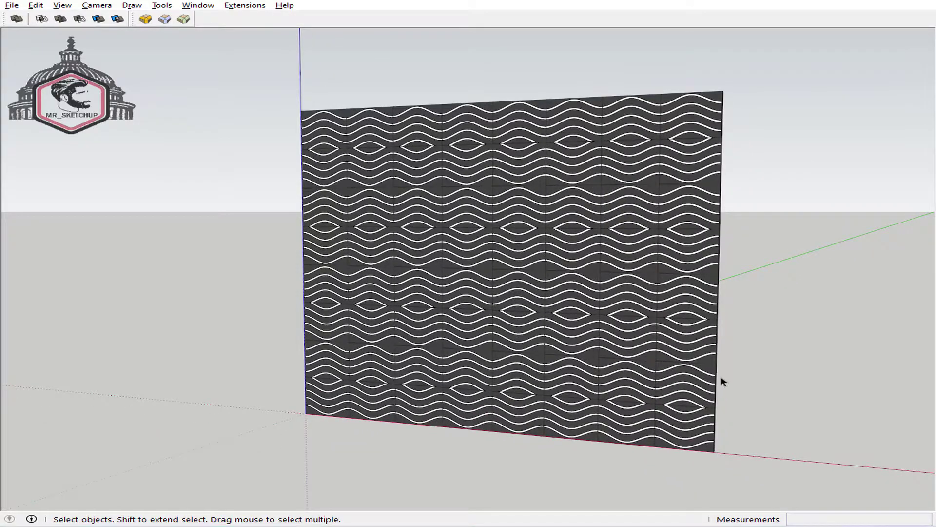
{"action": "mouse_move", "coordinate": [723, 381]}
{"action": "middle_mouse_down"}
{"action": "mouse_move", "coordinate": [595, 359]}
{"action": "mouse_move", "coordinate": [696, 432]}
{"action": "middle_mouse_up"}
{"action": "scroll", "coordinate": [696, 433], "scroll_direction": "up", "scroll_amount": 3}
{"action": "scroll", "coordinate": [624, 452], "scroll_direction": "up", "scroll_amount": 2}
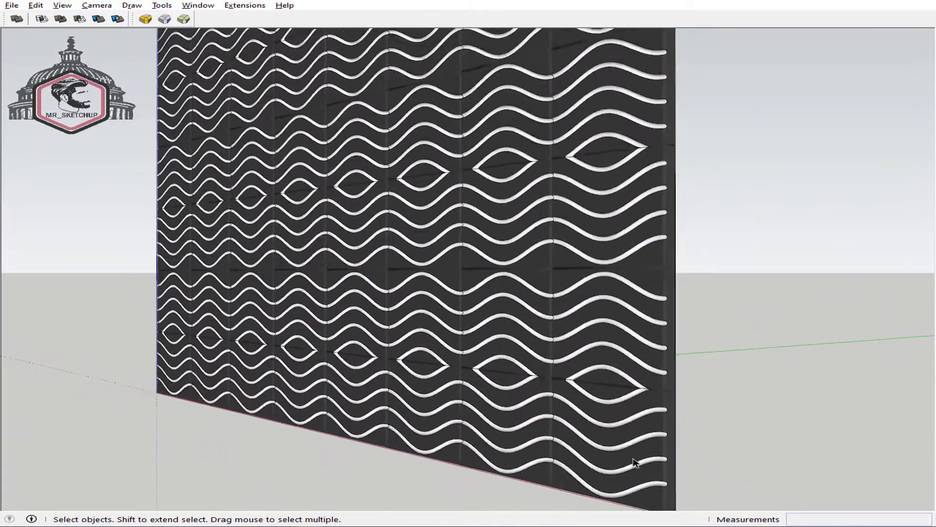
{"action": "scroll", "coordinate": [634, 461], "scroll_direction": "down", "scroll_amount": 3}
{"action": "scroll", "coordinate": [632, 456], "scroll_direction": "down", "scroll_amount": 2}
{"action": "middle_click_drag", "start_coordinate": [630, 431], "coordinate": [656, 456]}
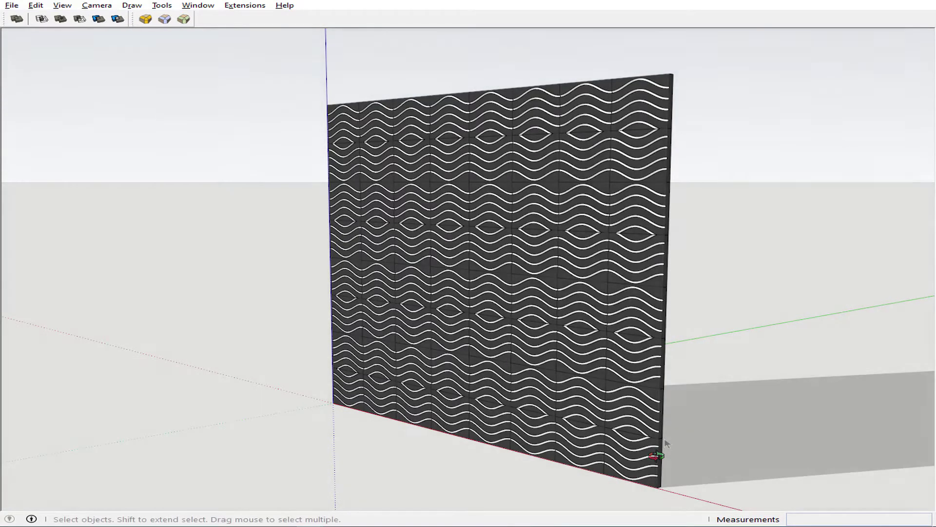
{"action": "middle_click_drag", "start_coordinate": [656, 456], "coordinate": [685, 403]}
{"action": "scroll", "coordinate": [831, 325], "scroll_direction": "up", "scroll_amount": 2}
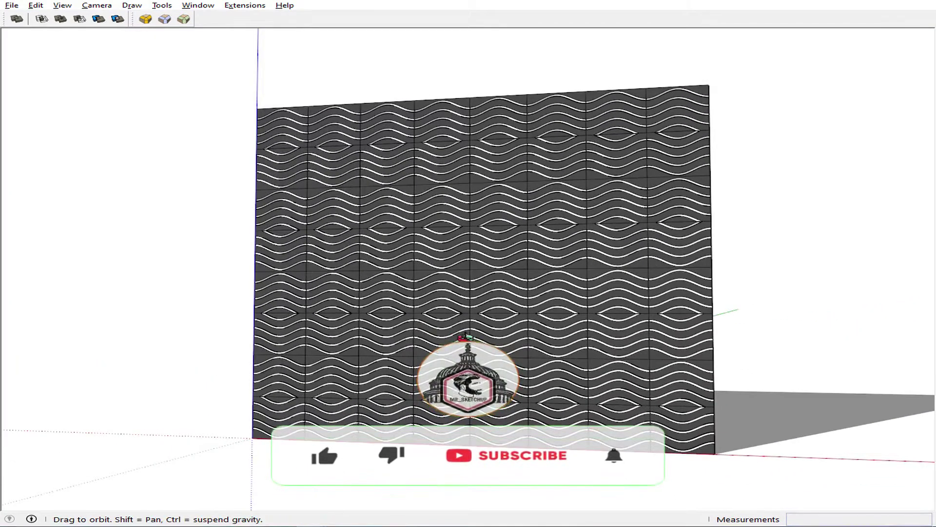
{"action": "scroll", "coordinate": [465, 336], "scroll_direction": "up", "scroll_amount": 1}
{"action": "middle_click_drag", "start_coordinate": [466, 337], "coordinate": [655, 370]}
{"action": "scroll", "coordinate": [331, 390], "scroll_direction": "up", "scroll_amount": 3}
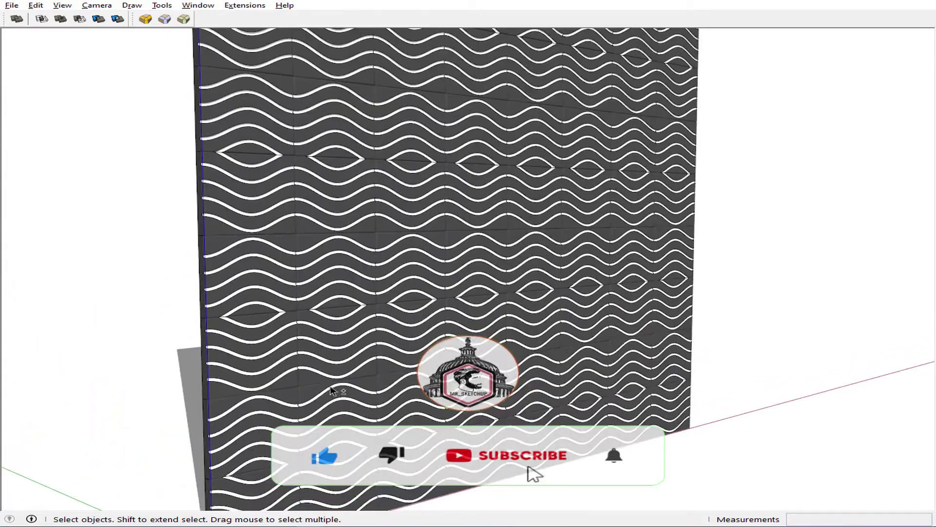
{"action": "scroll", "coordinate": [331, 390], "scroll_direction": "down", "scroll_amount": 2}
{"action": "mouse_move", "coordinate": [331, 390]}
{"action": "middle_mouse_down"}
{"action": "mouse_move", "coordinate": [488, 341]}
{"action": "mouse_move", "coordinate": [560, 282]}
{"action": "middle_mouse_up"}
{"action": "scroll", "coordinate": [555, 221], "scroll_direction": "up", "scroll_amount": 3}
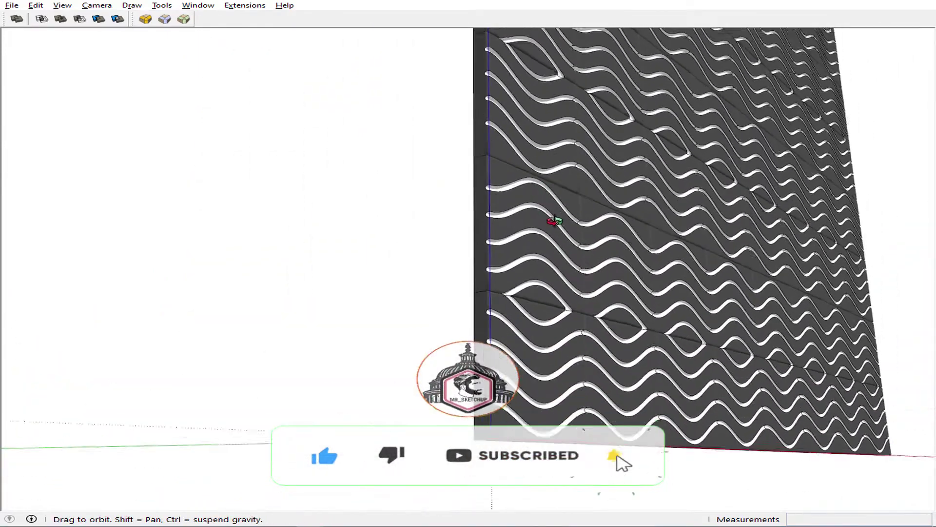
{"action": "mouse_move", "coordinate": [554, 221]}
{"action": "middle_mouse_down"}
{"action": "mouse_move", "coordinate": [506, 283]}
{"action": "mouse_move", "coordinate": [516, 255]}
{"action": "mouse_move", "coordinate": [647, 246]}
{"action": "mouse_move", "coordinate": [585, 361]}
{"action": "mouse_move", "coordinate": [397, 265]}
{"action": "middle_mouse_up"}
{"action": "scroll", "coordinate": [516, 255], "scroll_direction": "up", "scroll_amount": 2}
{"action": "scroll", "coordinate": [516, 255], "scroll_direction": "down", "scroll_amount": 3}
{"action": "scroll", "coordinate": [630, 184], "scroll_direction": "up", "scroll_amount": 3}
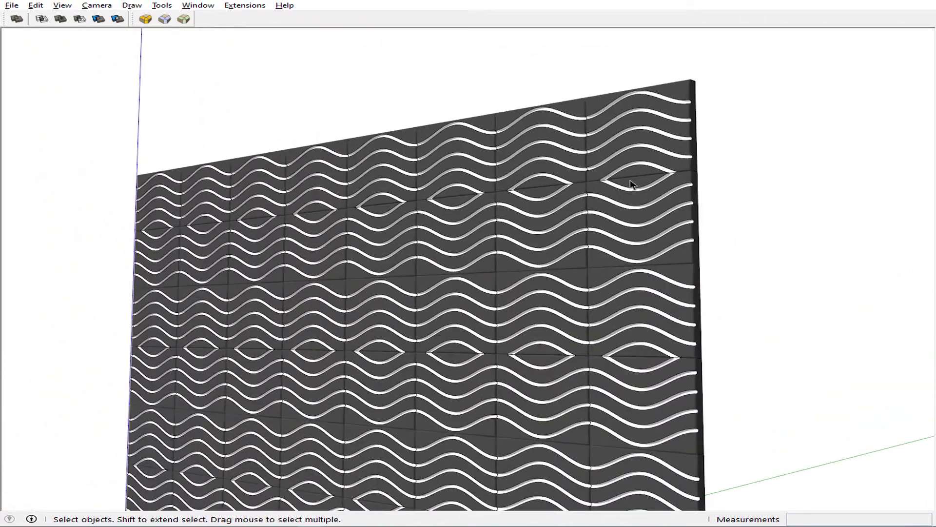
{"action": "scroll", "coordinate": [631, 184], "scroll_direction": "up", "scroll_amount": 2}
{"action": "scroll", "coordinate": [707, 211], "scroll_direction": "up", "scroll_amount": 2}
{"action": "mouse_move", "coordinate": [707, 211]}
{"action": "middle_mouse_down"}
{"action": "mouse_move", "coordinate": [665, 194]}
{"action": "mouse_move", "coordinate": [572, 226]}
{"action": "mouse_move", "coordinate": [556, 269]}
{"action": "mouse_move", "coordinate": [544, 224]}
{"action": "mouse_move", "coordinate": [589, 173]}
{"action": "mouse_move", "coordinate": [725, 160]}
{"action": "mouse_move", "coordinate": [735, 211]}
{"action": "middle_mouse_up"}
{"action": "scroll", "coordinate": [543, 224], "scroll_direction": "up", "scroll_amount": 2}
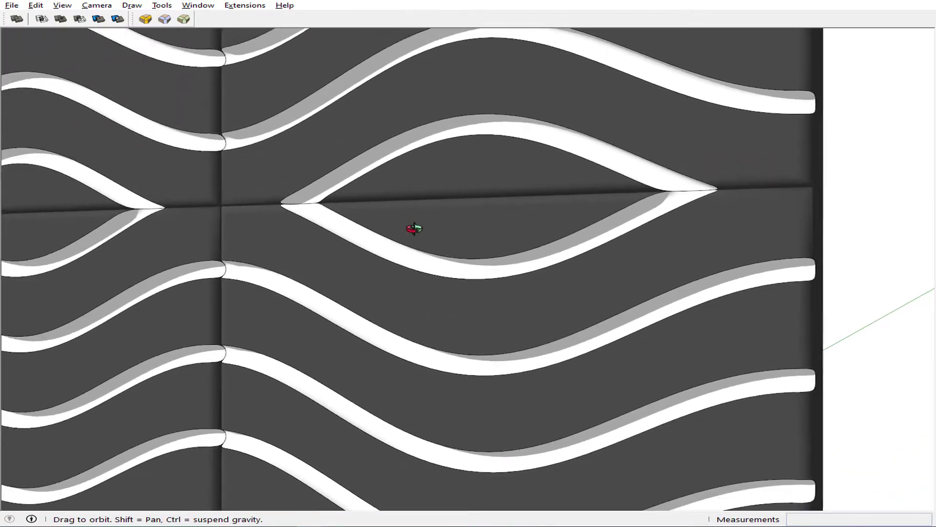
{"action": "middle_click_drag", "start_coordinate": [414, 228], "coordinate": [727, 228]}
{"action": "middle_click_drag", "start_coordinate": [282, 252], "coordinate": [665, 240]}
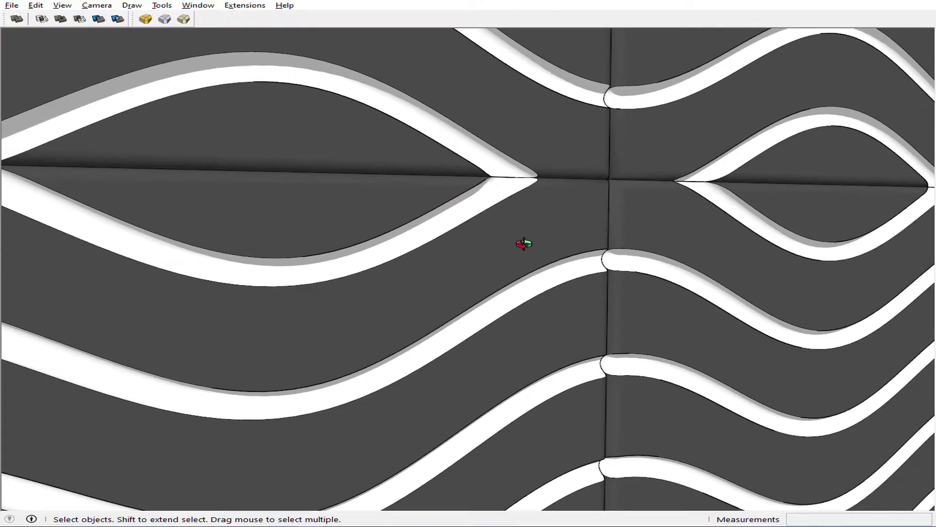
{"action": "mouse_move", "coordinate": [524, 244]}
{"action": "middle_mouse_down"}
{"action": "mouse_move", "coordinate": [378, 251]}
{"action": "mouse_move", "coordinate": [689, 236]}
{"action": "mouse_move", "coordinate": [790, 243]}
{"action": "middle_mouse_up"}
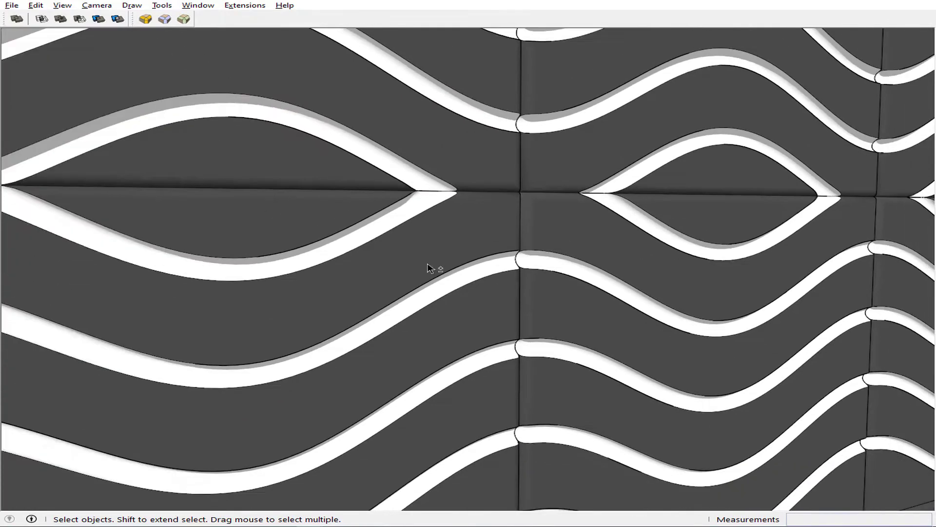
{"action": "mouse_move", "coordinate": [427, 268]}
{"action": "middle_mouse_down"}
{"action": "mouse_move", "coordinate": [846, 265]}
{"action": "mouse_move", "coordinate": [637, 252]}
{"action": "mouse_move", "coordinate": [633, 274]}
{"action": "mouse_move", "coordinate": [674, 341]}
{"action": "mouse_move", "coordinate": [660, 200]}
{"action": "mouse_move", "coordinate": [669, 96]}
{"action": "mouse_move", "coordinate": [640, 387]}
{"action": "mouse_move", "coordinate": [654, 133]}
{"action": "mouse_move", "coordinate": [658, 154]}
{"action": "middle_mouse_up"}
{"action": "mouse_move", "coordinate": [636, 353]}
{"action": "middle_mouse_down"}
{"action": "mouse_move", "coordinate": [622, 140]}
{"action": "mouse_move", "coordinate": [617, 188]}
{"action": "mouse_move", "coordinate": [460, 272]}
{"action": "mouse_move", "coordinate": [595, 242]}
{"action": "mouse_move", "coordinate": [119, 246]}
{"action": "mouse_move", "coordinate": [198, 269]}
{"action": "middle_mouse_up"}
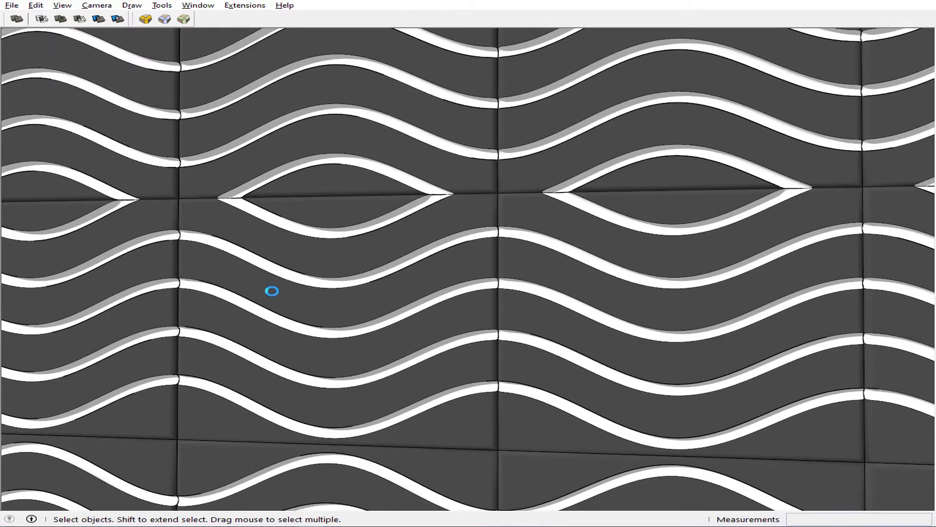
{"action": "scroll", "coordinate": [272, 291], "scroll_direction": "down", "scroll_amount": 2}
{"action": "scroll", "coordinate": [272, 291], "scroll_direction": "down", "scroll_amount": 3}
{"action": "scroll", "coordinate": [272, 291], "scroll_direction": "down", "scroll_amount": 3}
{"action": "middle_click_drag", "start_coordinate": [272, 291], "coordinate": [404, 278]}
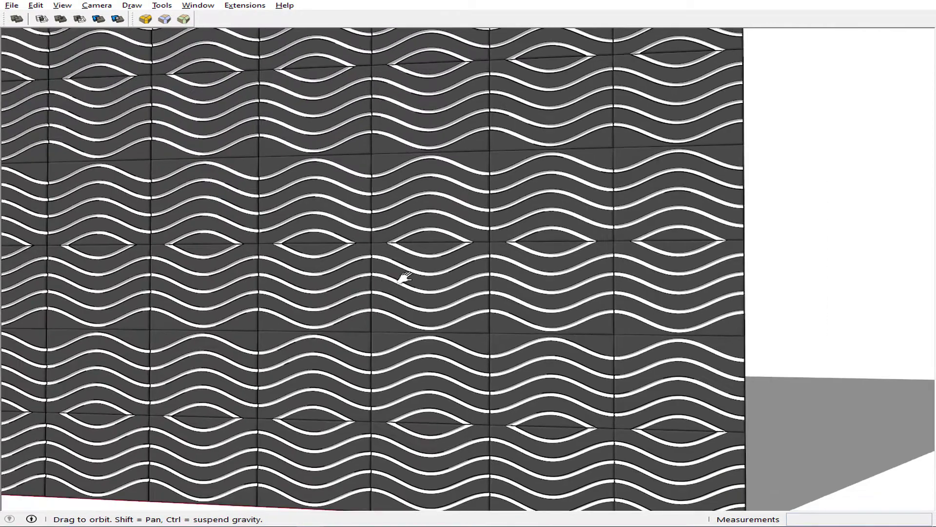
{"action": "scroll", "coordinate": [543, 271], "scroll_direction": "down", "scroll_amount": 3}
{"action": "scroll", "coordinate": [539, 272], "scroll_direction": "down", "scroll_amount": 2}
{"action": "mouse_move", "coordinate": [539, 271]}
{"action": "middle_mouse_down"}
{"action": "mouse_move", "coordinate": [580, 247]}
{"action": "mouse_move", "coordinate": [521, 313]}
{"action": "mouse_move", "coordinate": [483, 310]}
{"action": "middle_mouse_up"}
{"action": "scroll", "coordinate": [482, 314], "scroll_direction": "down", "scroll_amount": 2}
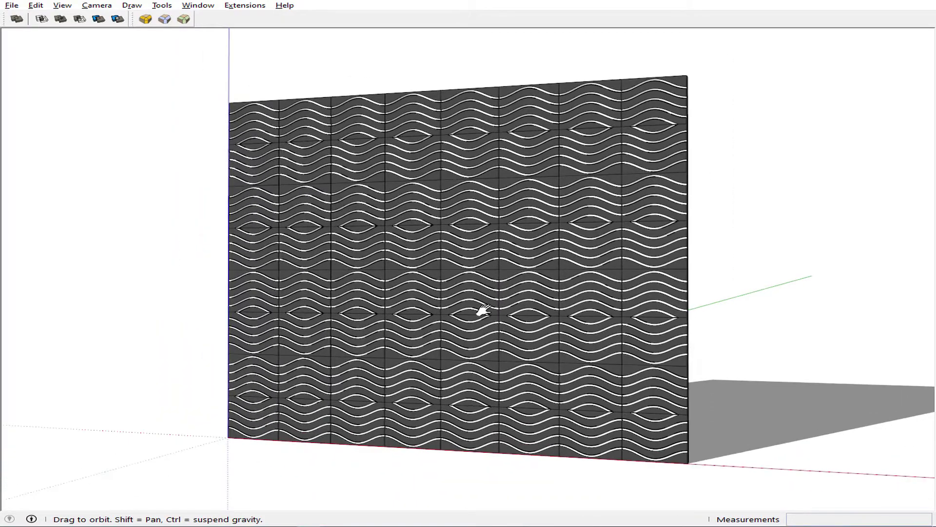